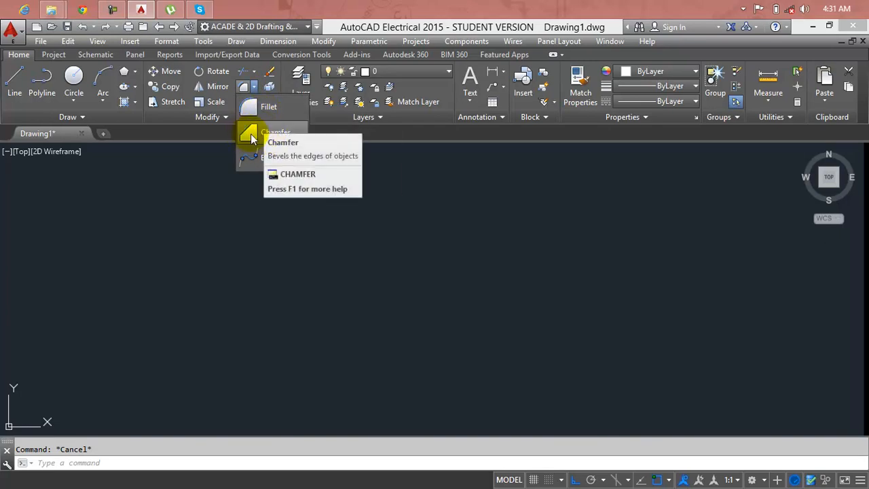
left_click(253, 85)
left_click(253, 85)
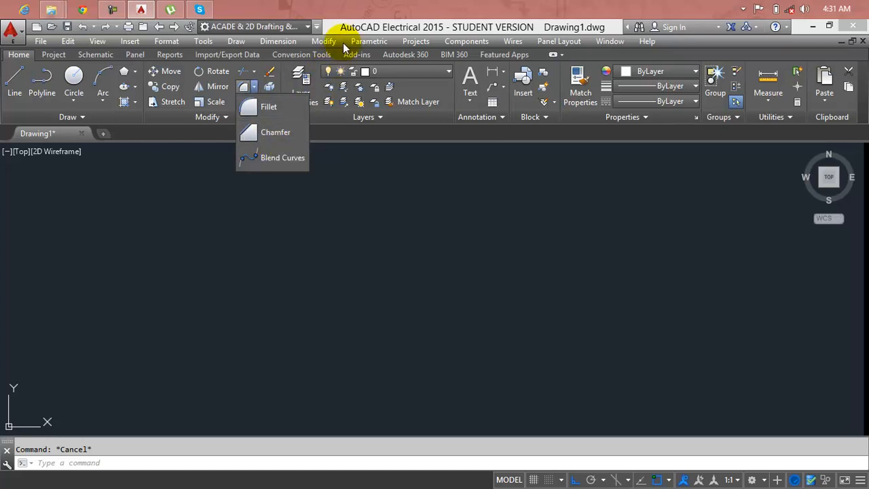
left_click(324, 41)
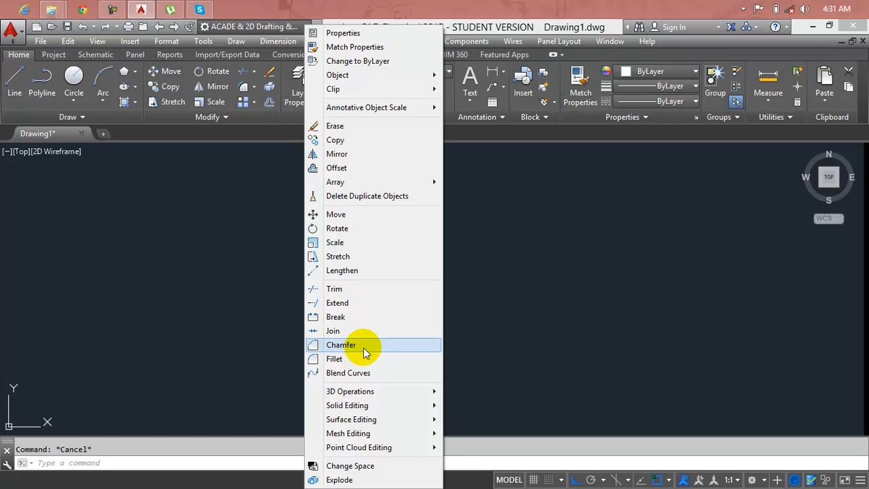
left_click(571, 251)
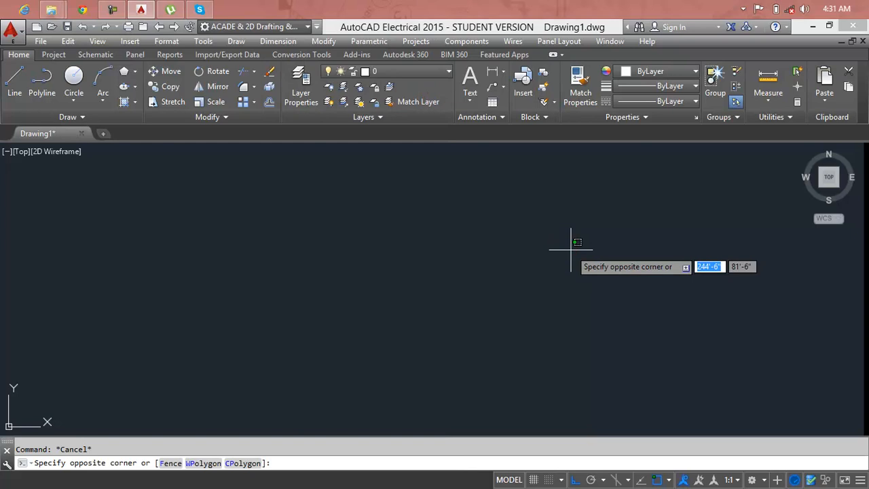
key("Escape")
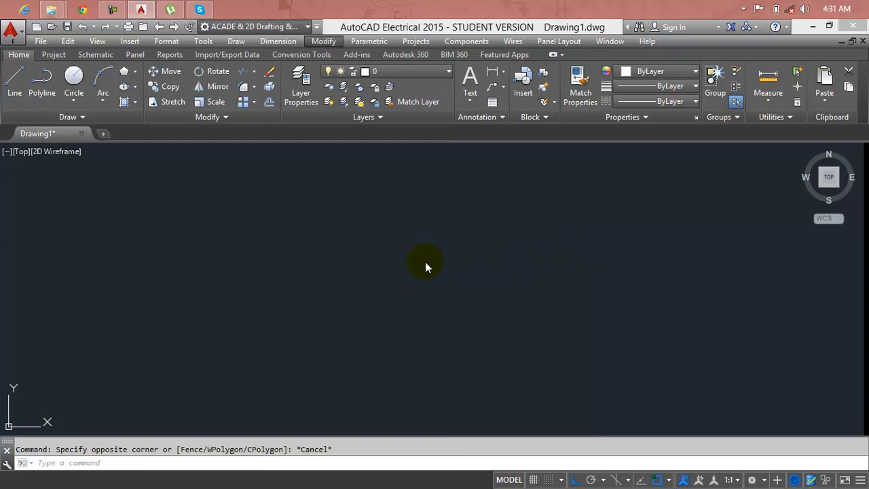
left_click(409, 247)
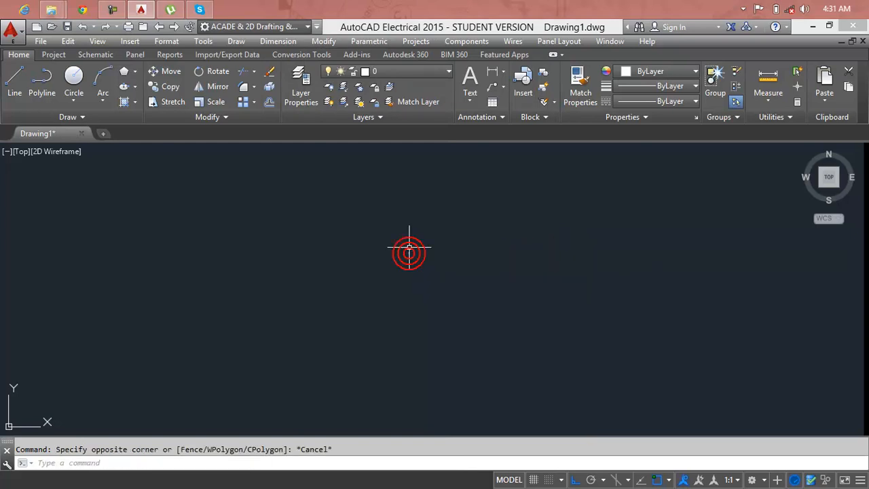
key("Escape")
Draw a horizontal line across the upper middle of the empty drawing area.
type("l")
key("Return")
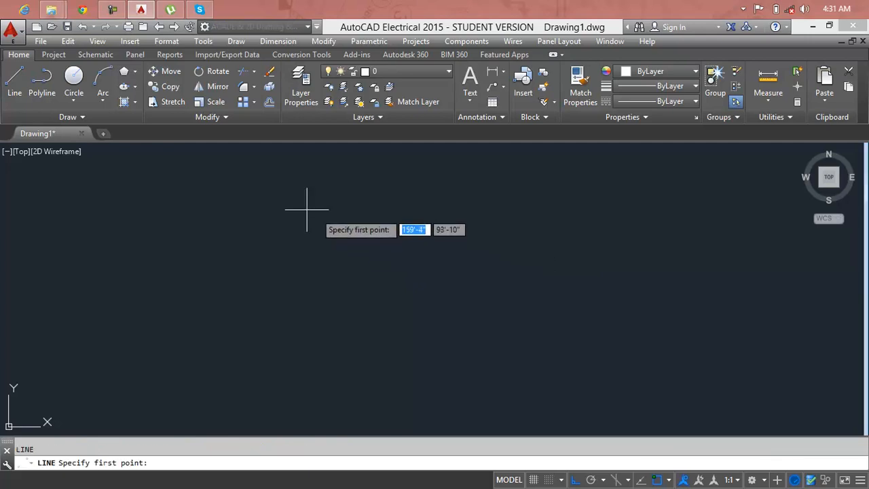
left_click(345, 198)
left_click(578, 199)
key("Return")
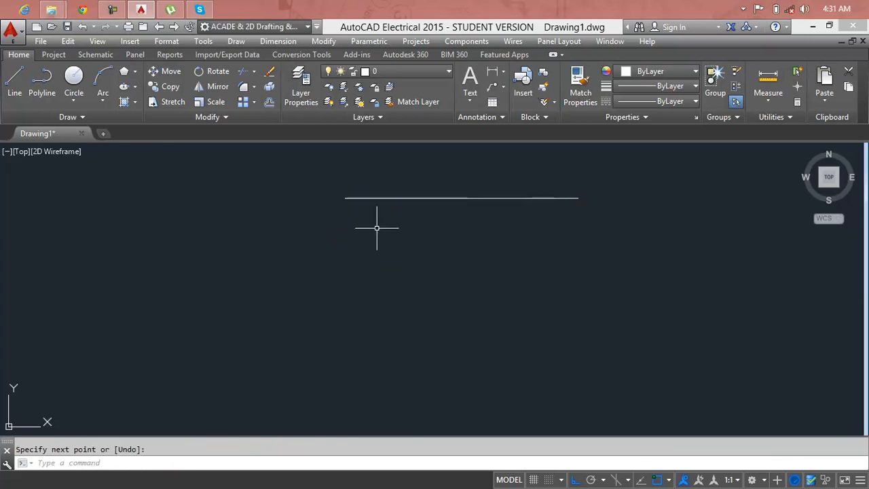
Draw a separate vertical line below and to the left of the horizontal line, leaving a gap between them.
key("Return")
left_click(306, 239)
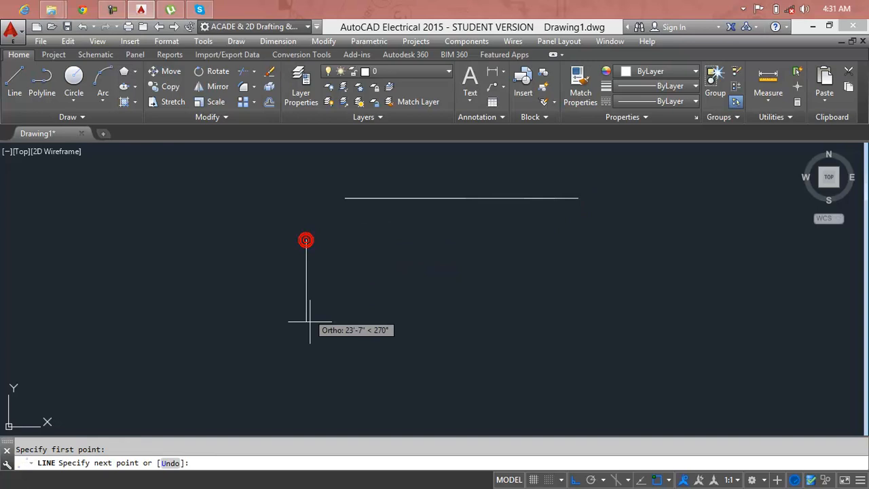
left_click(310, 391)
key("Escape")
middle_click_drag(433, 278, 248, 279)
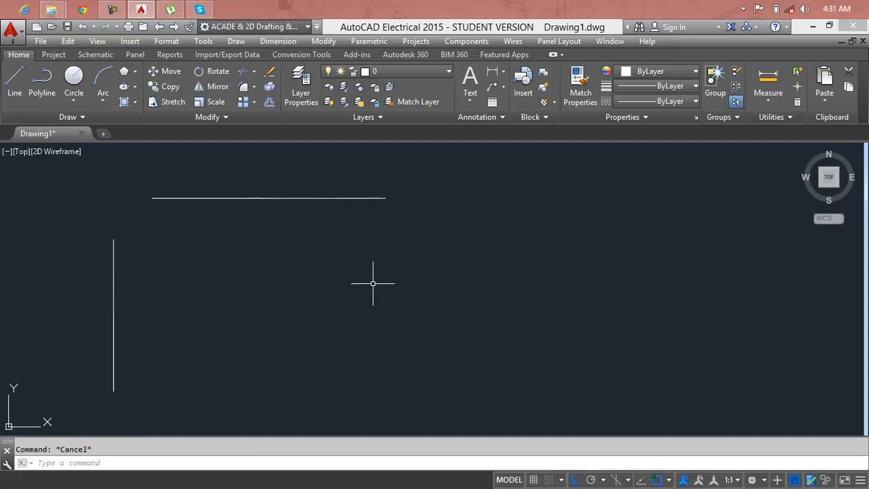
mouse_move(373, 283)
middle_mouse_down()
mouse_move(429, 272)
mouse_move(516, 288)
middle_mouse_up()
middle_click_drag(345, 243, 351, 233)
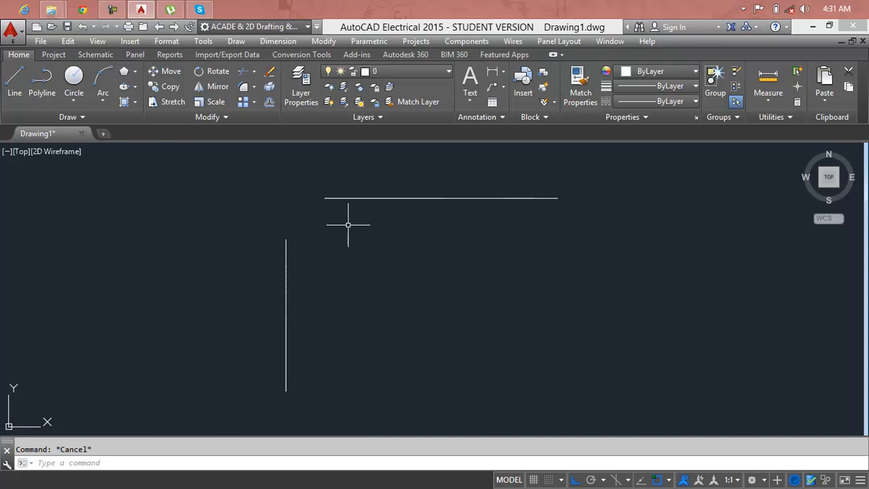
Chamfer the vertical line with the horizontal line using the current zero distances to close the gap between them.
type("h")
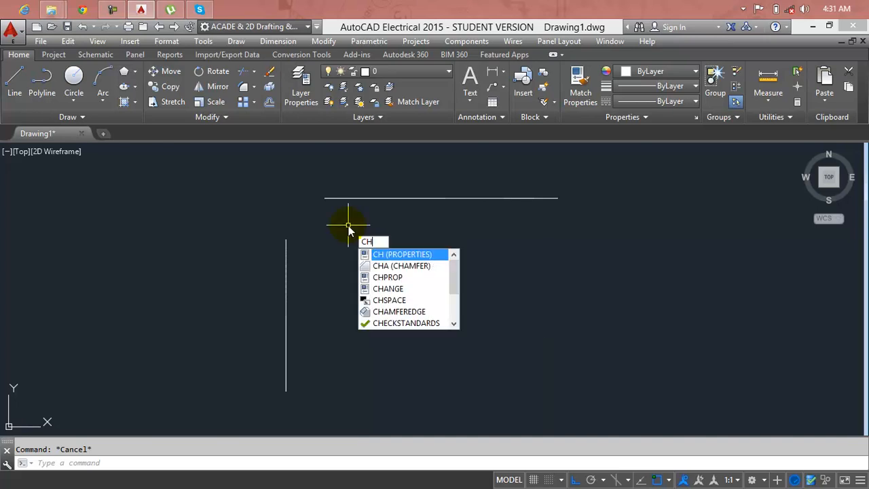
type("a")
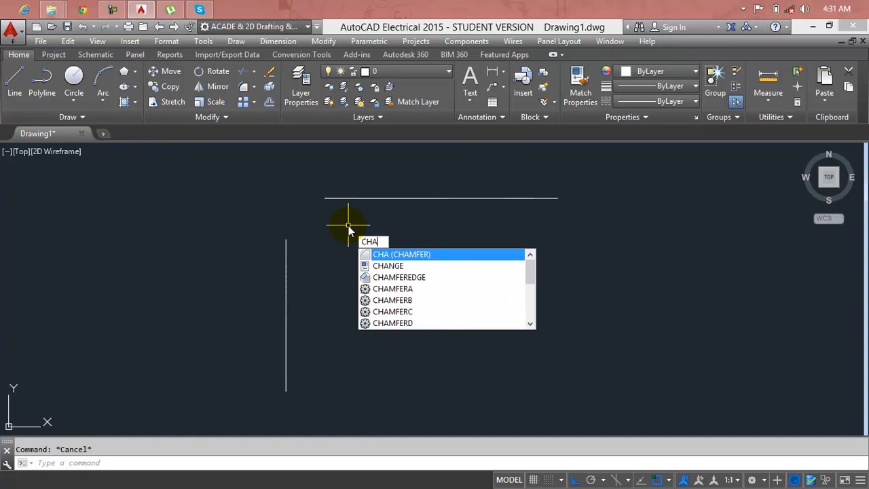
key("Return")
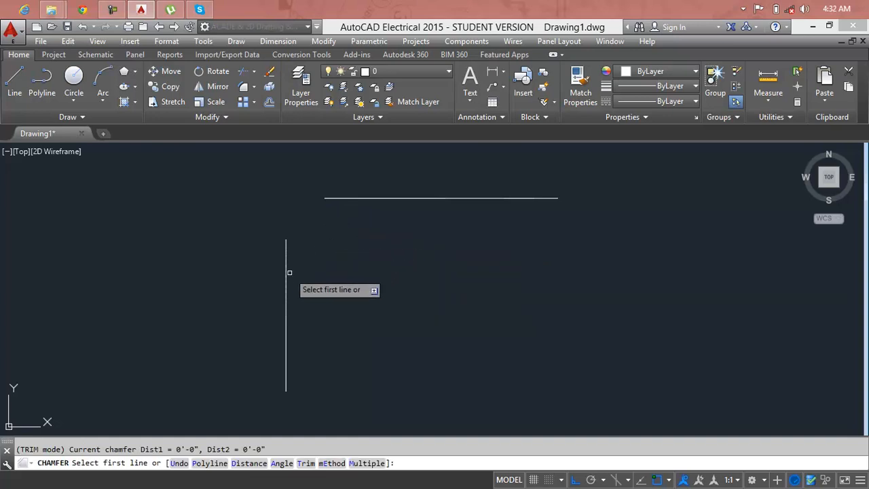
left_click(286, 275)
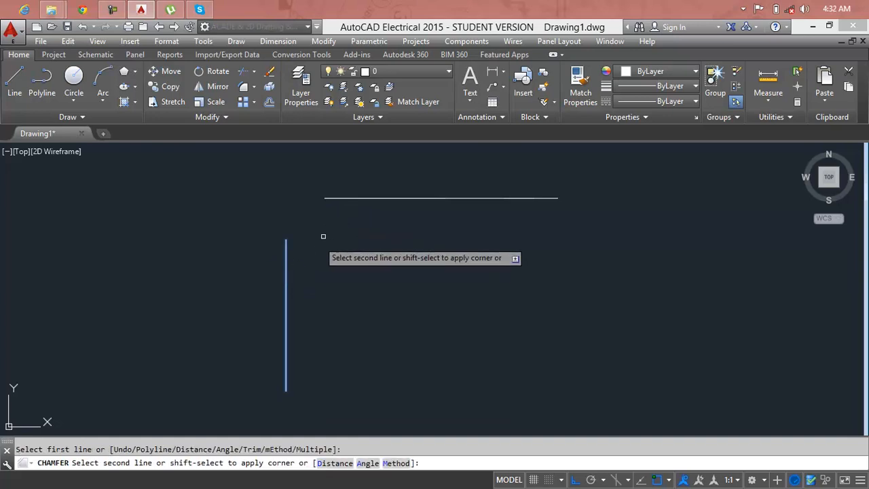
left_click(347, 197)
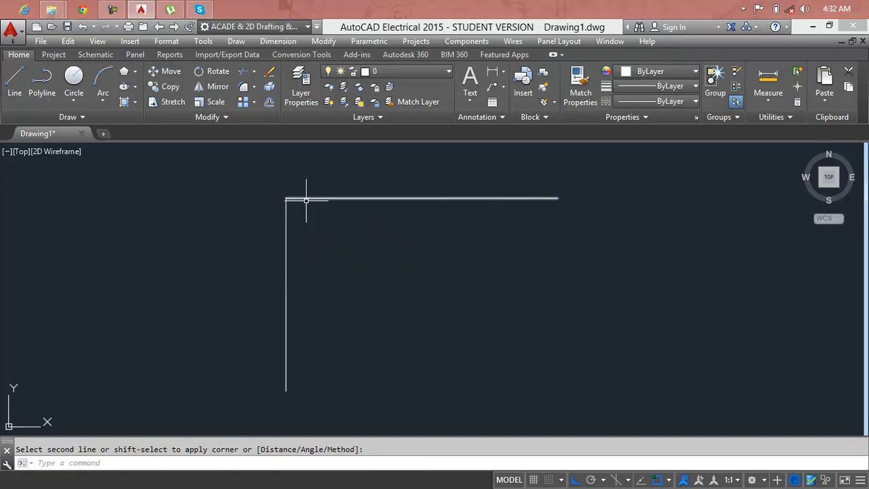
scroll(380, 301, "down", 1)
middle_click_drag(381, 301, 292, 301)
key("Escape")
type("rec")
key("Return")
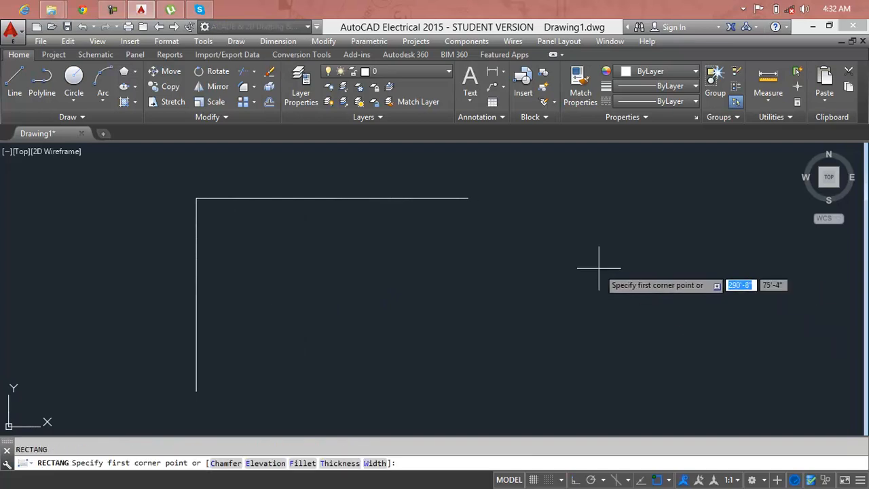
key("Escape")
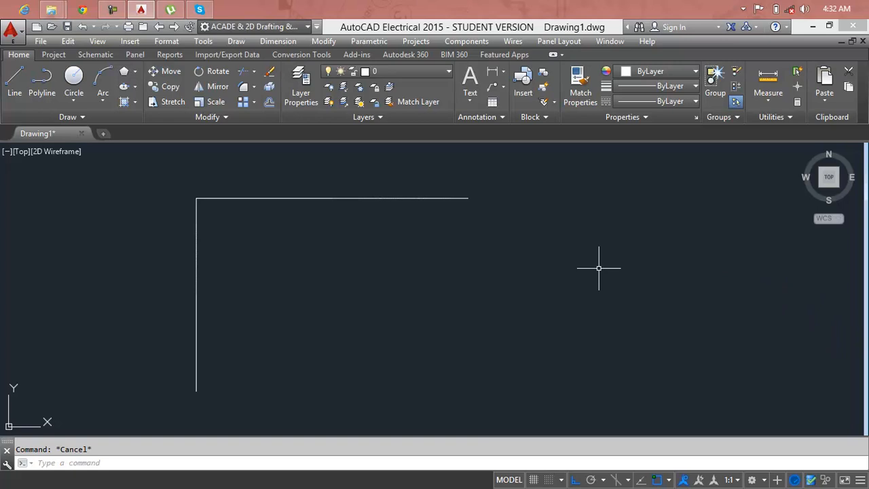
Draw a second horizontal line in the empty space to the right of the joined corner.
type("l")
key("Return")
left_click(582, 218)
left_click(762, 216)
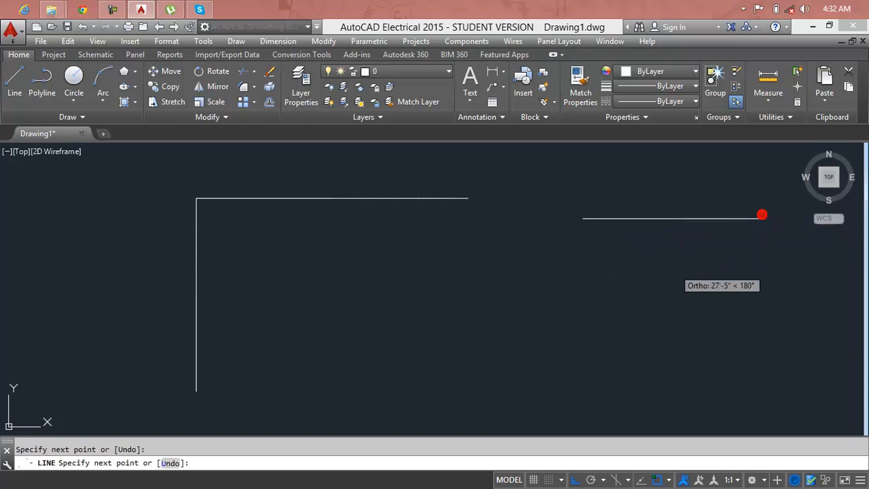
key("Return")
left_click(587, 353)
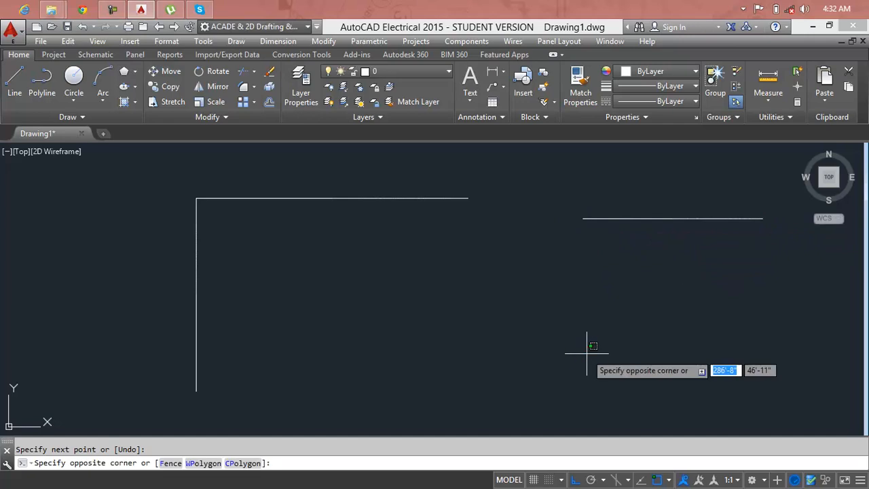
key("Escape")
Draw a second vertical line below and slightly left of the new horizontal line, without touching it.
middle_click_drag(591, 330, 600, 254)
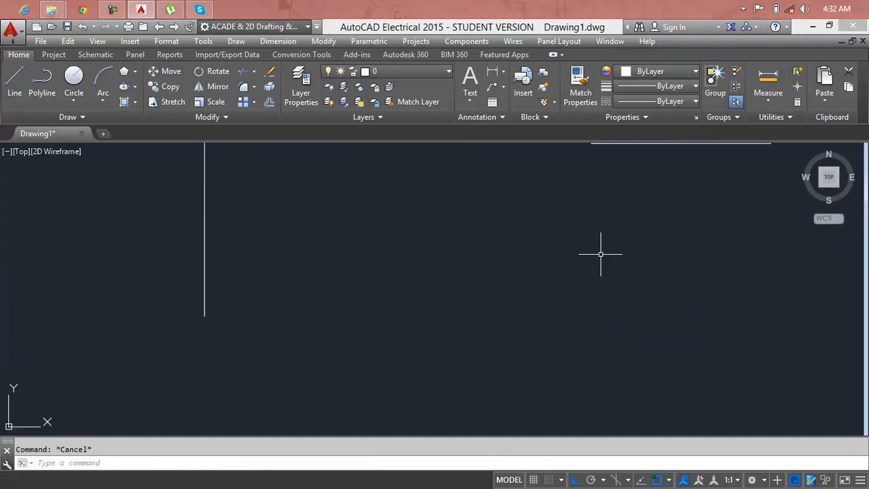
type("l")
key("Return")
left_click(565, 252)
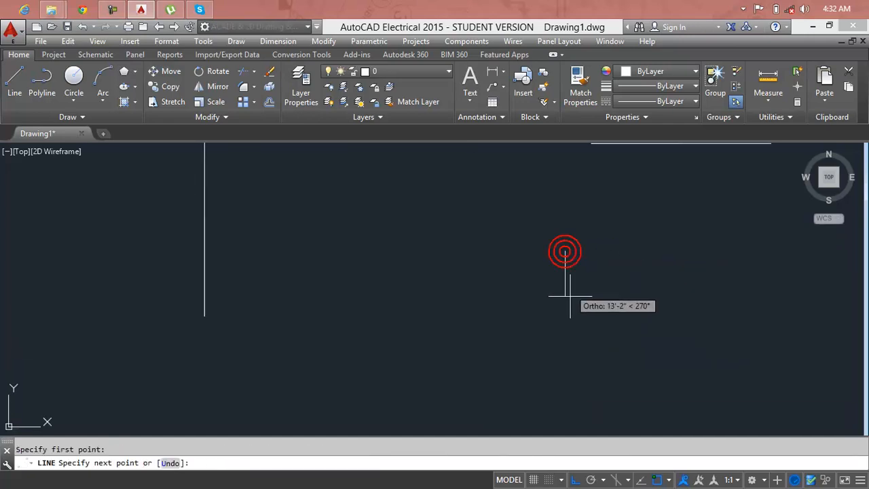
left_click(576, 406)
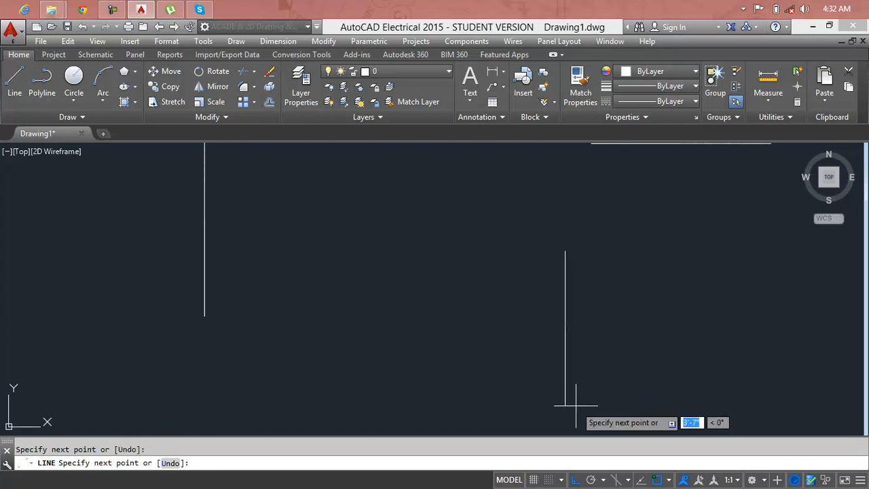
key("Escape")
middle_click_drag(640, 264, 641, 307)
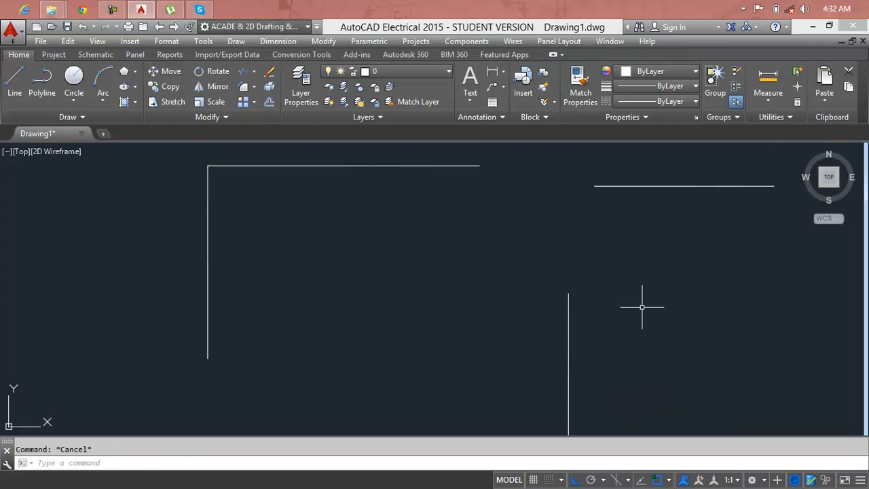
type("cg")
key("Return")
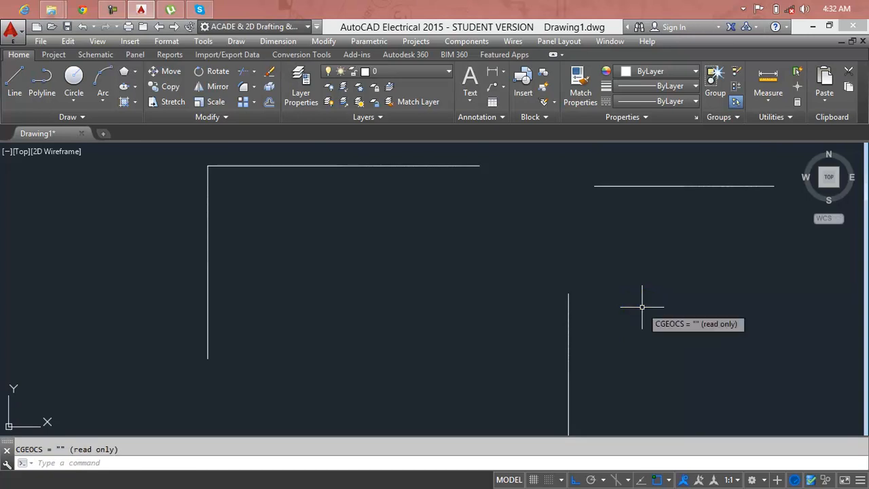
key("Escape")
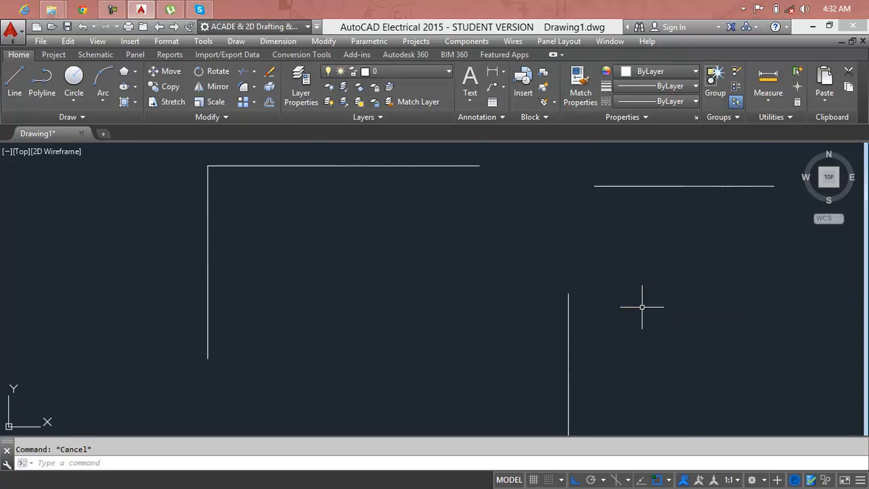
Chamfer the second vertical line with the second horizontal line at zero distances so they meet in a sharp corner.
type("cha")
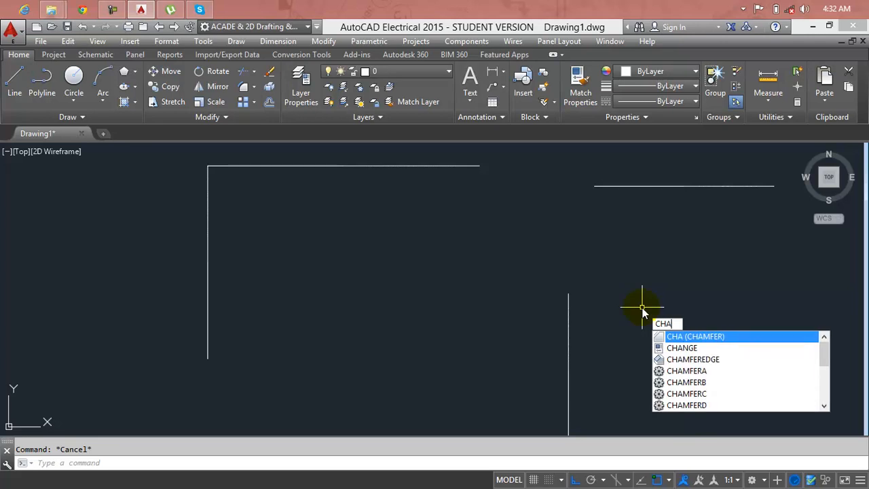
key("Return")
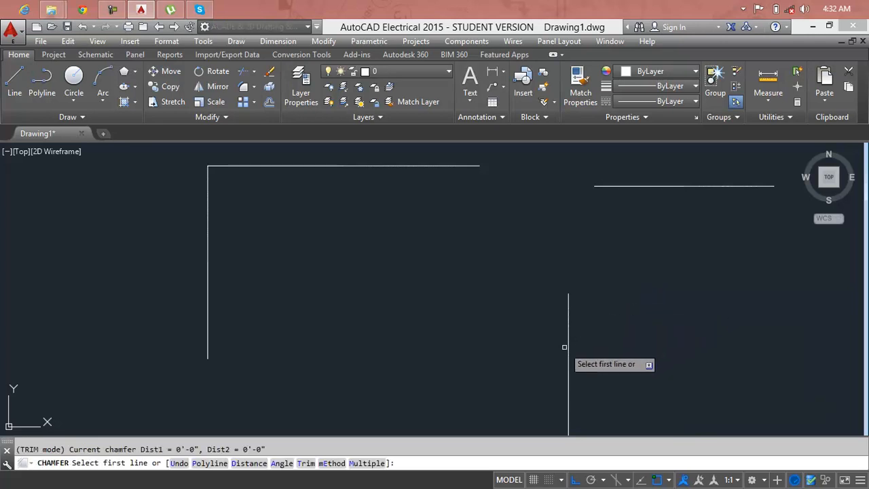
left_click(568, 338)
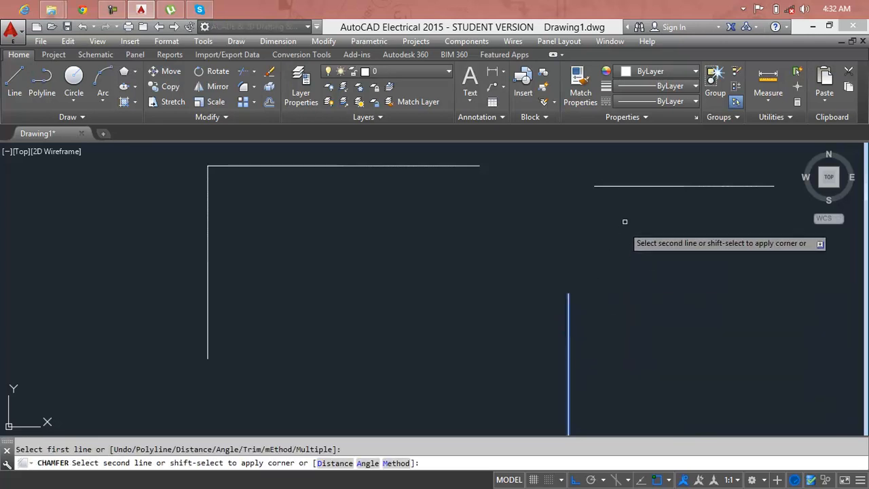
left_click(632, 186)
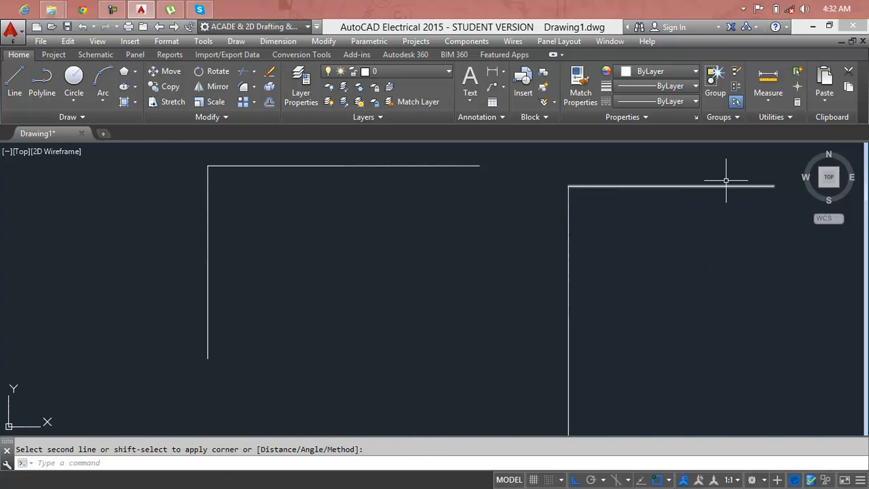
left_click(730, 160)
left_click(363, 240)
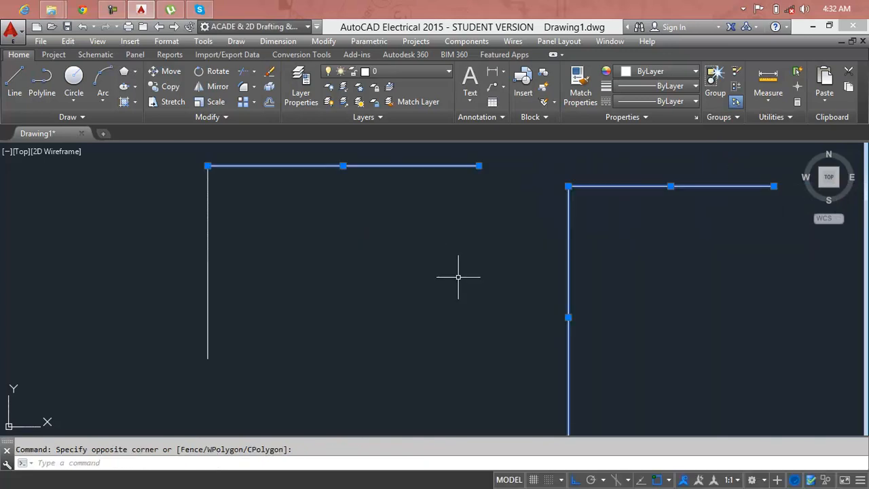
key("Escape")
Chamfer the second corner, between its vertical and horizontal lines, with both chamfer distances set to 1'.
scroll(577, 185, "up", 5)
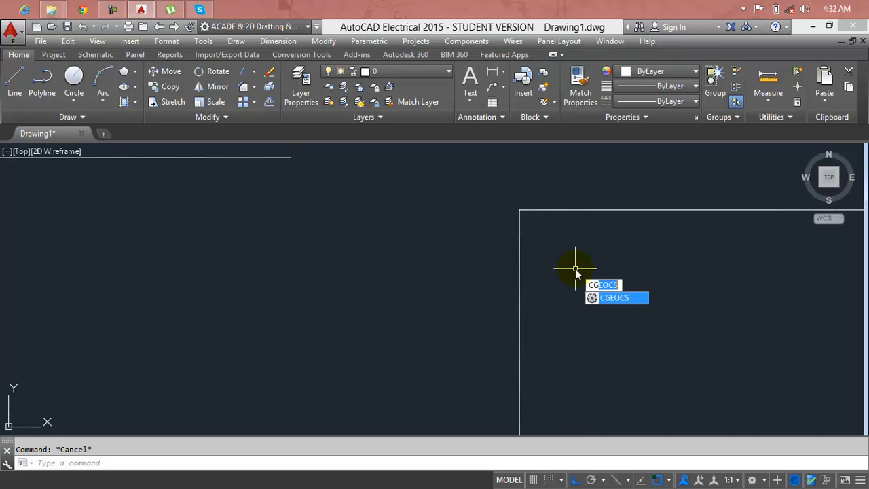
key("BackSpace")
key("BackSpace")
type("ha")
key("Return")
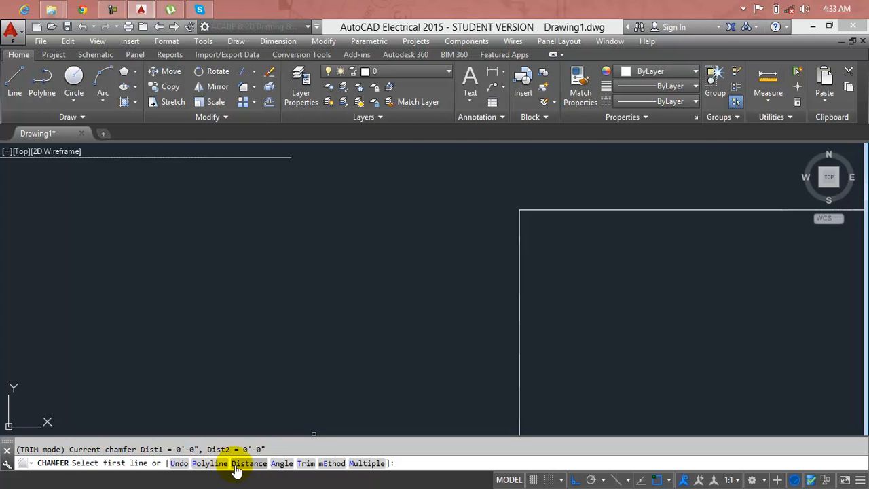
type("d")
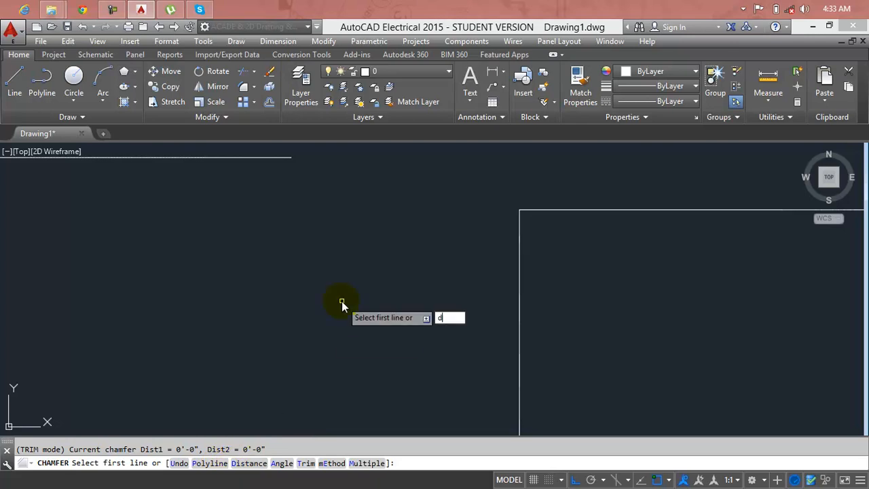
key("Return")
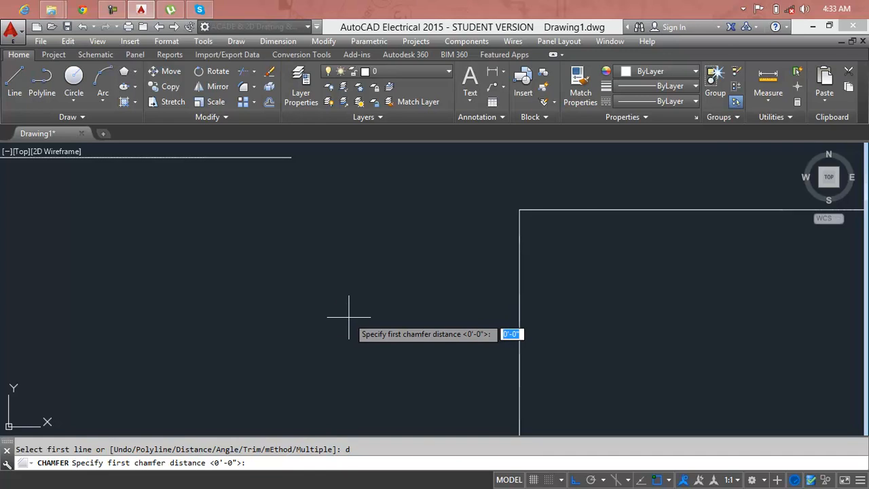
key("Return")
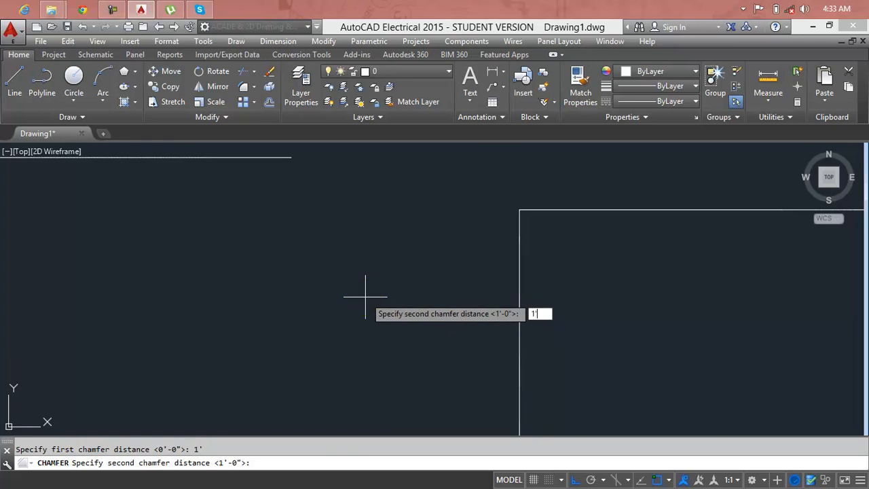
key("Return")
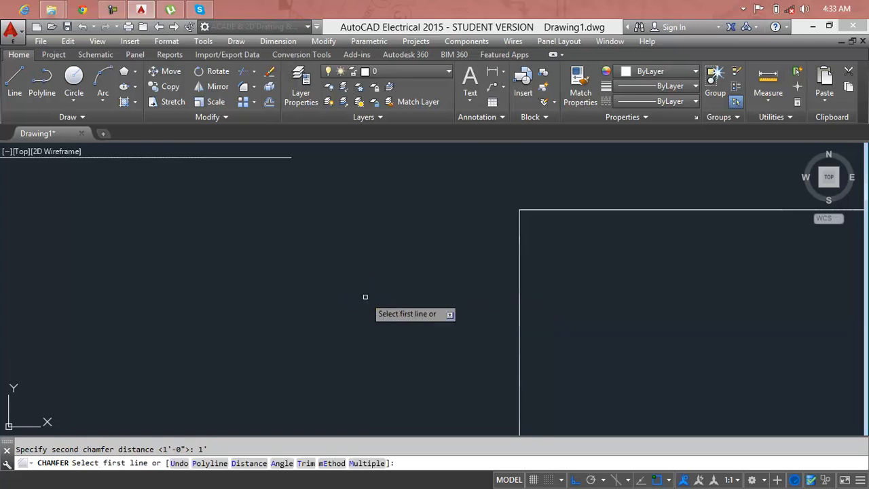
left_click(519, 257)
left_click(579, 210)
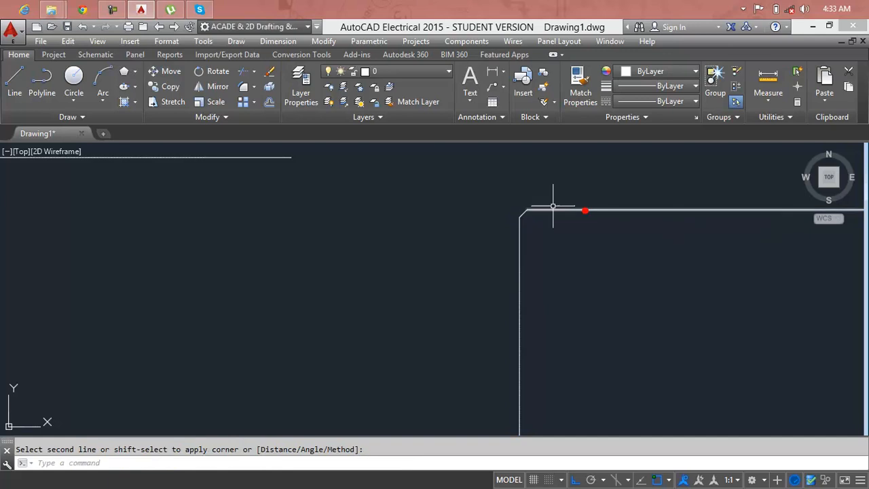
Chamfer the same vertical and horizontal lines again with both chamfer distances set to 5'.
scroll(516, 201, "up", 8)
scroll(515, 201, "down", 10)
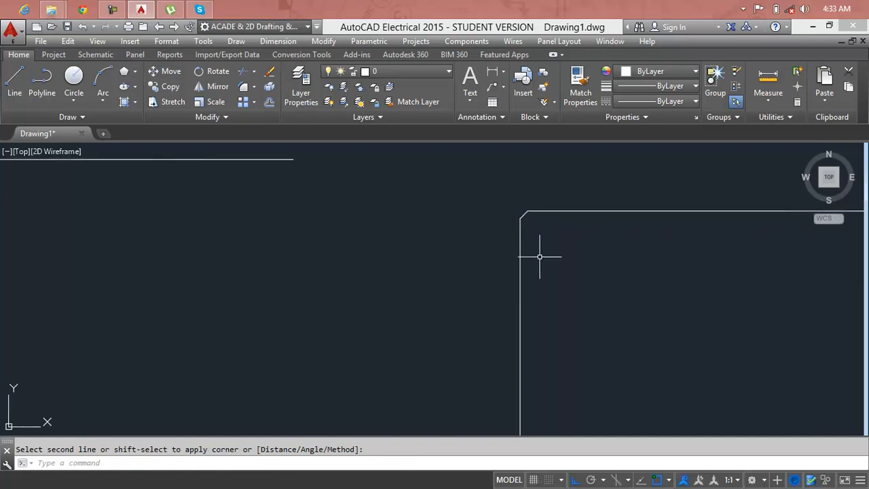
type("f")
key("Escape")
type("cha")
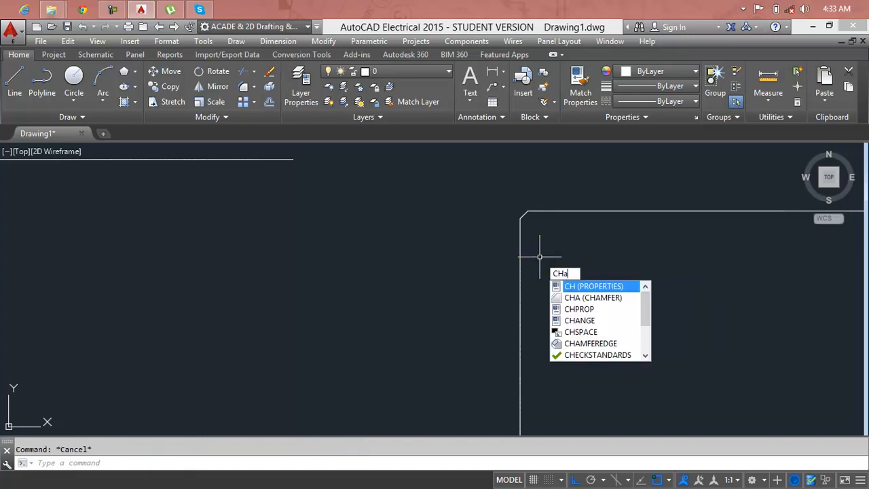
key("Return")
type("d")
key("Return")
type("5")
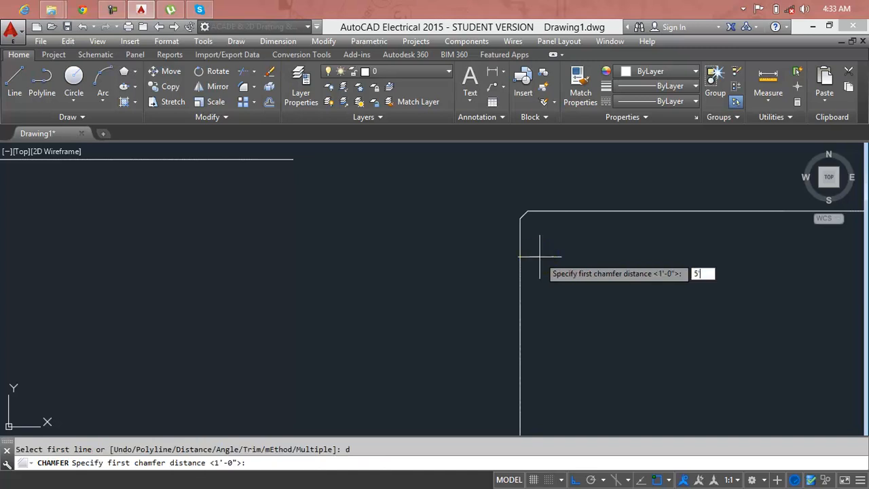
key("Return")
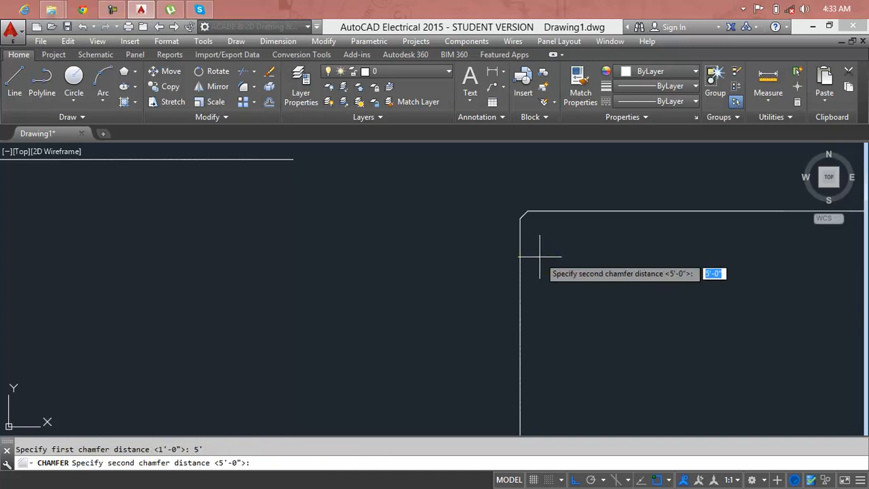
key("Return")
left_click(520, 276)
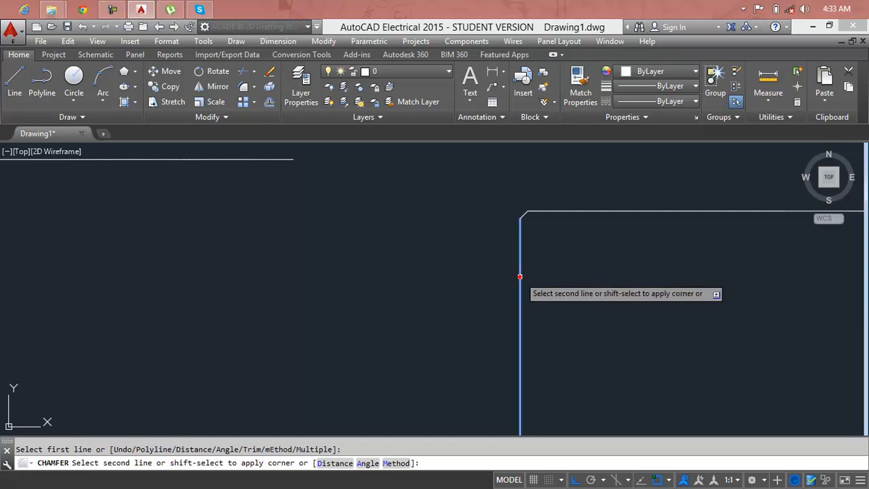
left_click(613, 212)
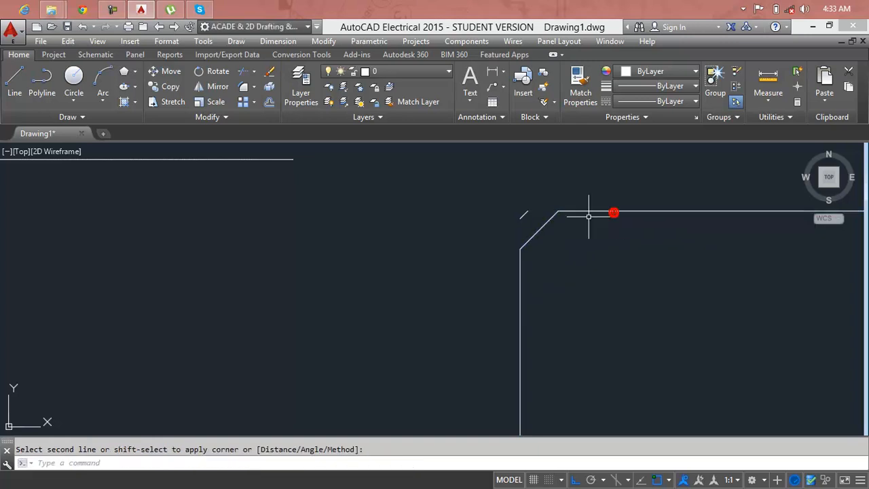
Delete the short leftover bevel segment lying outside the enlarged chamfer.
left_click(535, 200)
left_click(499, 233)
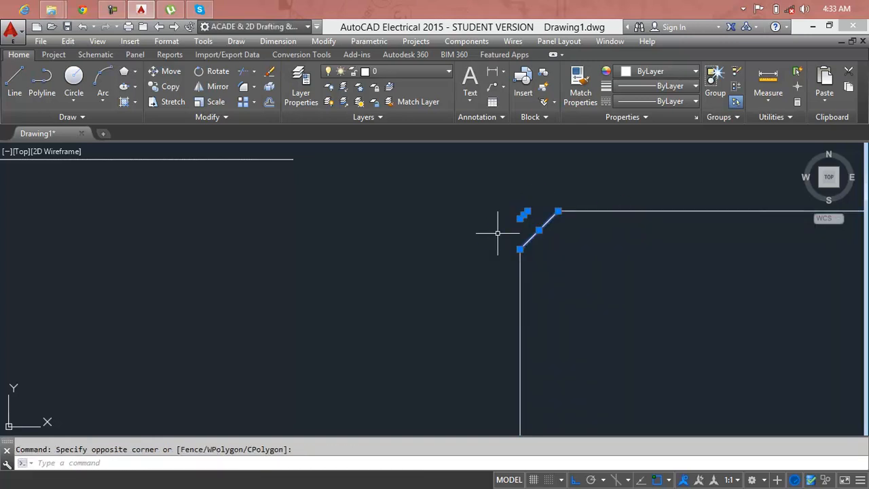
key("Escape")
left_click(522, 216)
key("Delete")
Draw a rectangle in the empty space between the first joined corner and the chamfered corner.
scroll(575, 227, "down", 2)
middle_click_drag(586, 242, 356, 242)
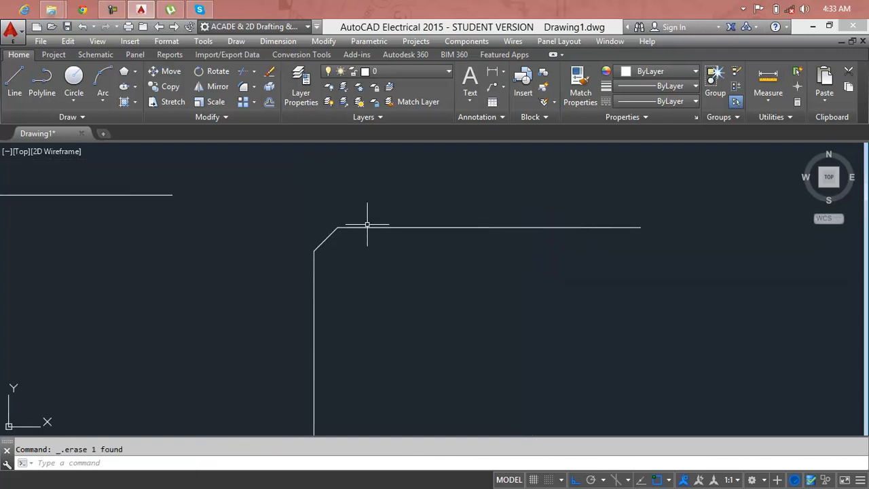
scroll(339, 339, "down", 2)
middle_click_drag(365, 317, 541, 268)
key("Escape")
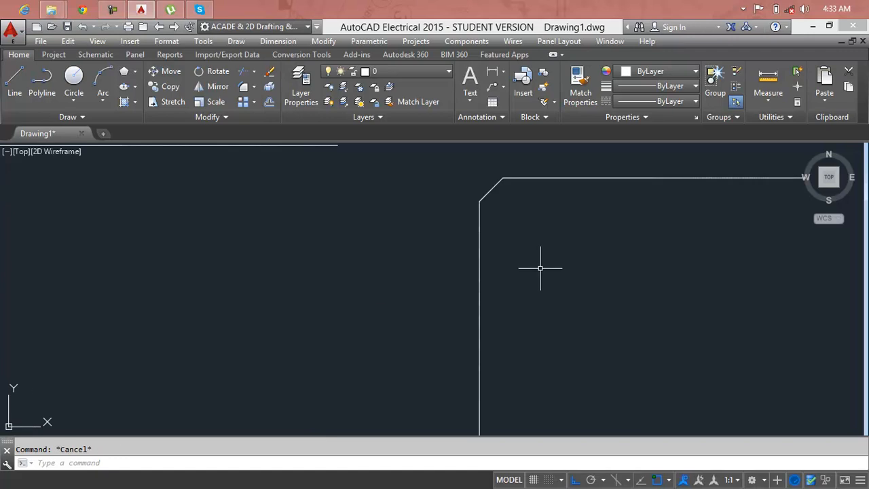
type("rec")
key("Return")
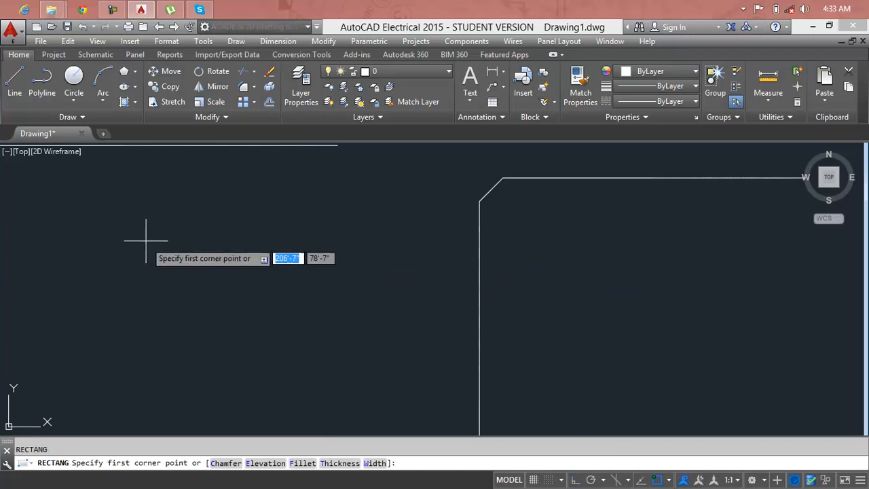
left_click(145, 235)
left_click(393, 401)
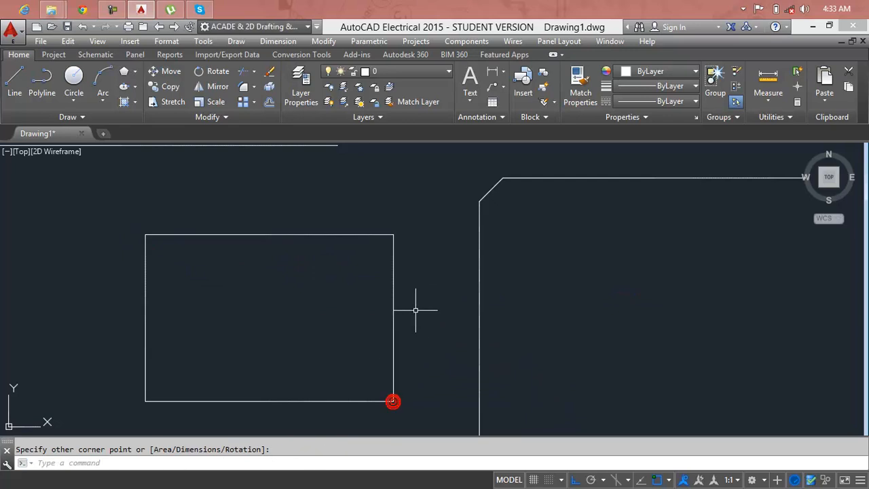
key("Escape")
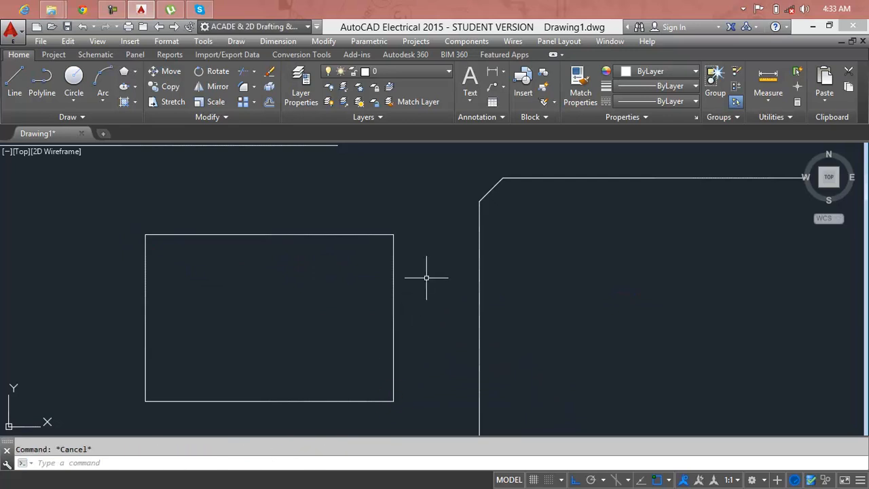
Chamfer the rectangle's upper-right corner, keeping both chamfer distances at 5'-0".
type("cha")
key("Return")
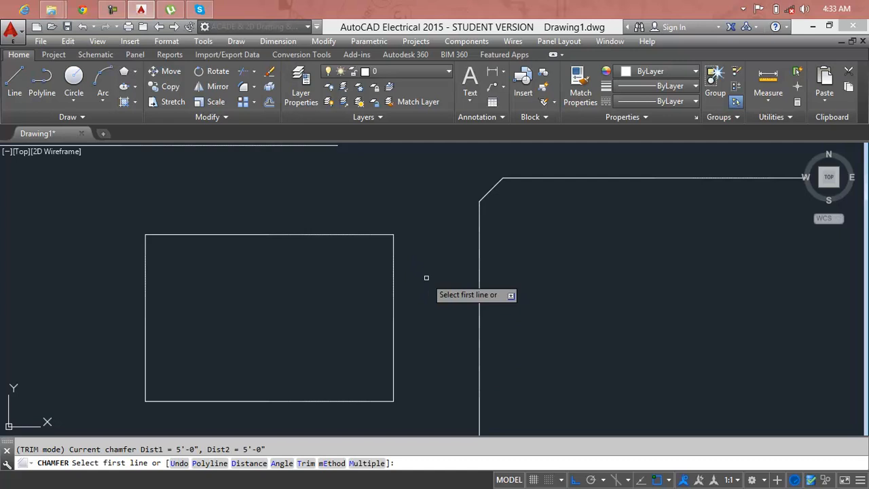
type("d")
key("Return")
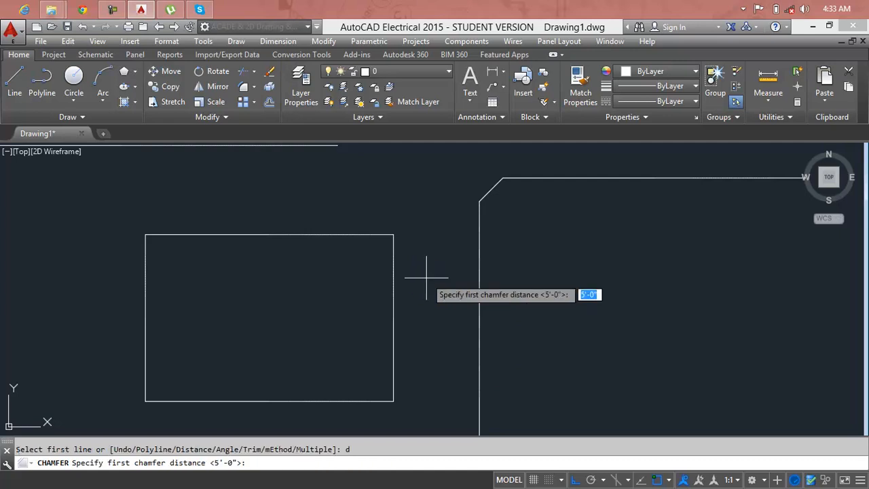
key("Return")
key("Return")
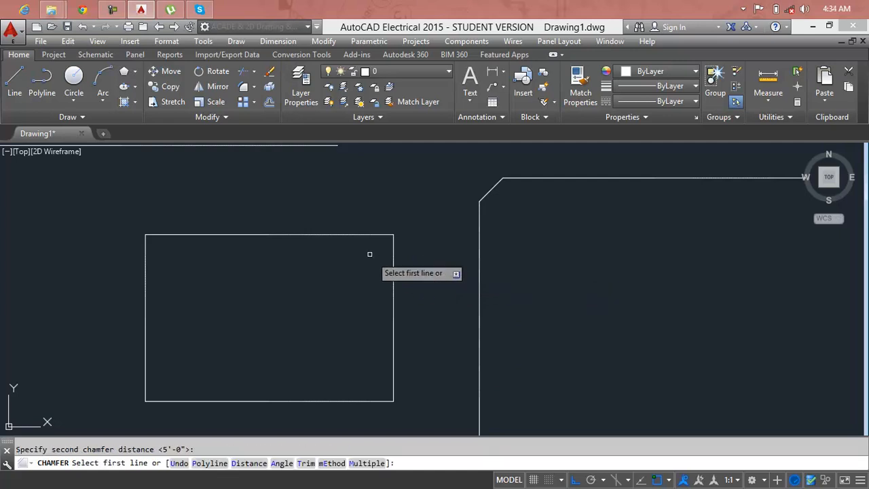
left_click(373, 235)
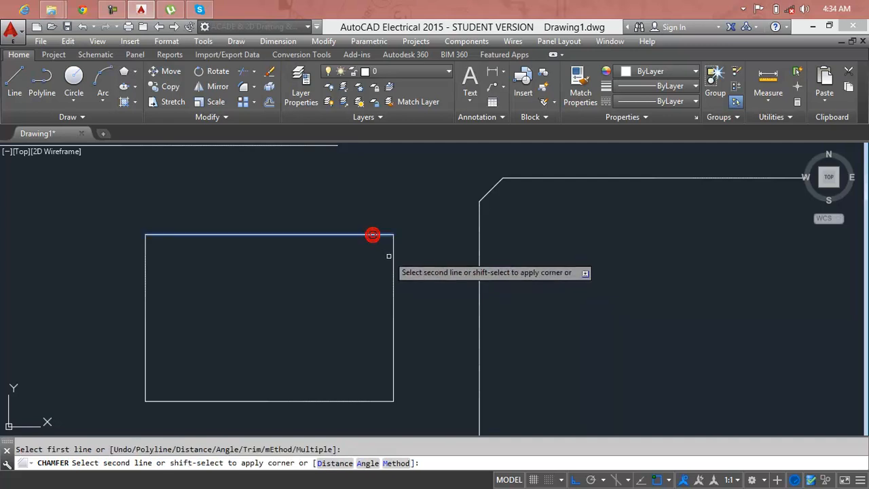
left_click(393, 268)
Chamfer the rectangle's remaining three corners with the same 5'-0" distances.
key("Return")
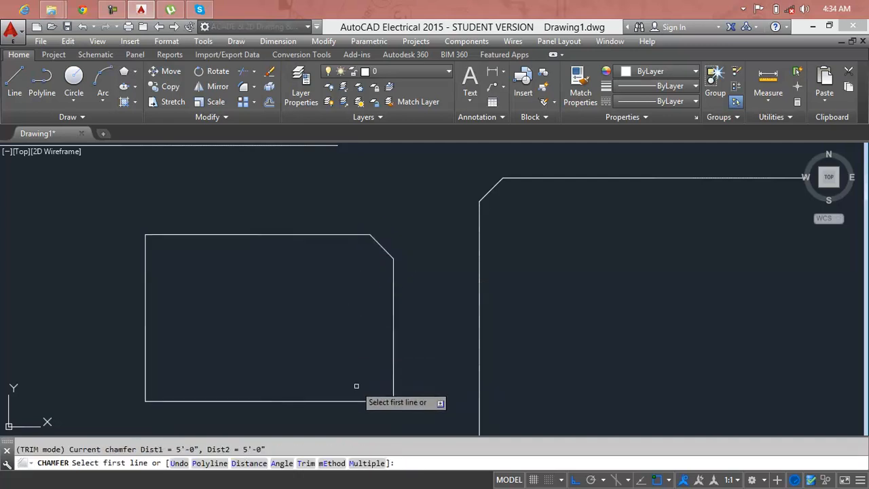
left_click(361, 401)
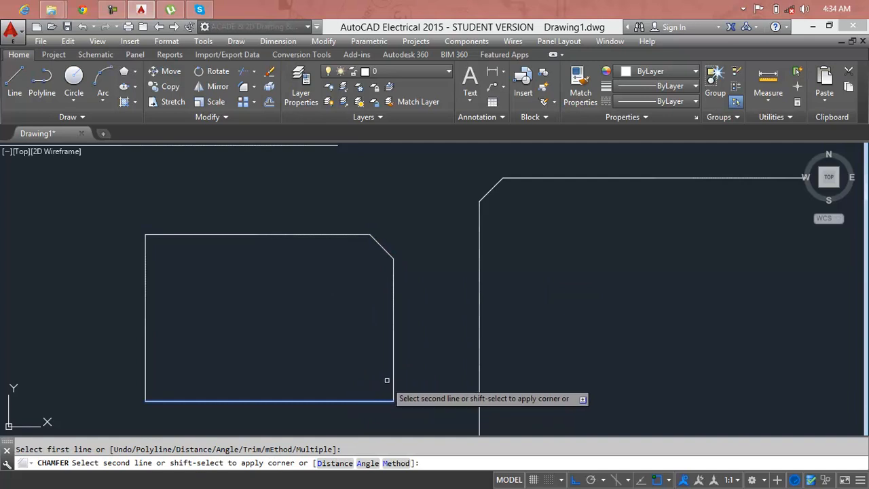
left_click(393, 365)
key("Return")
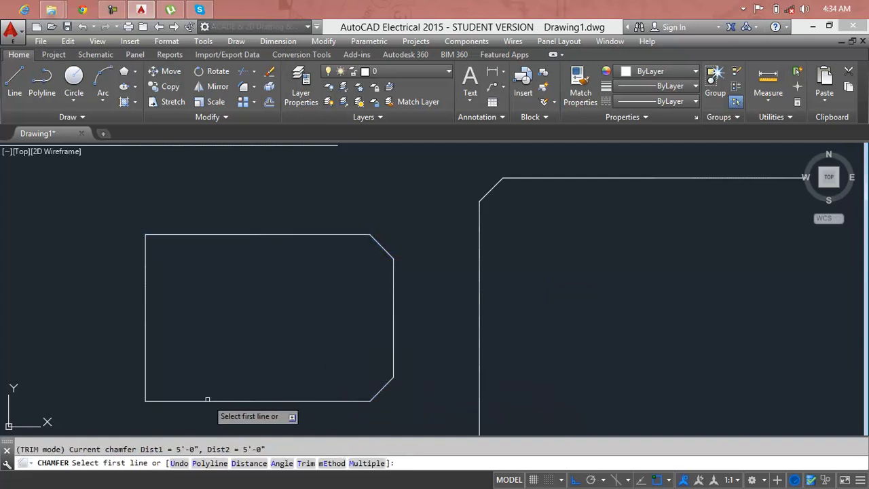
left_click(207, 400)
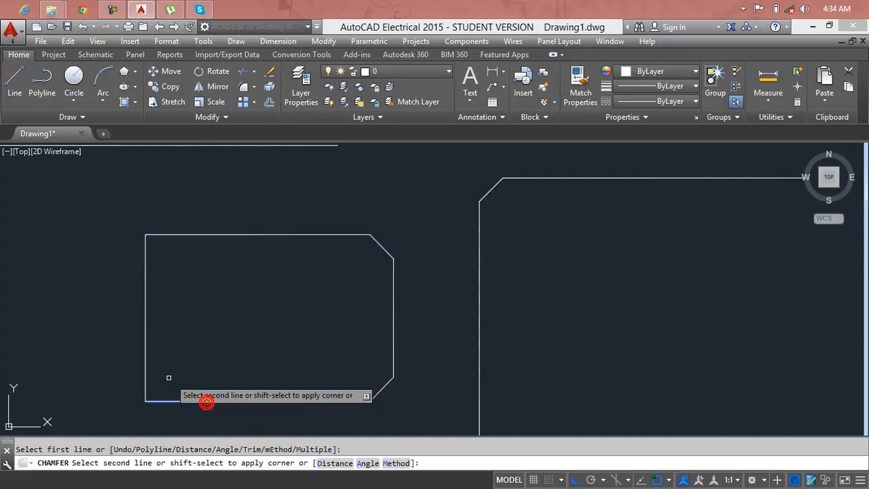
left_click(146, 350)
key("Return")
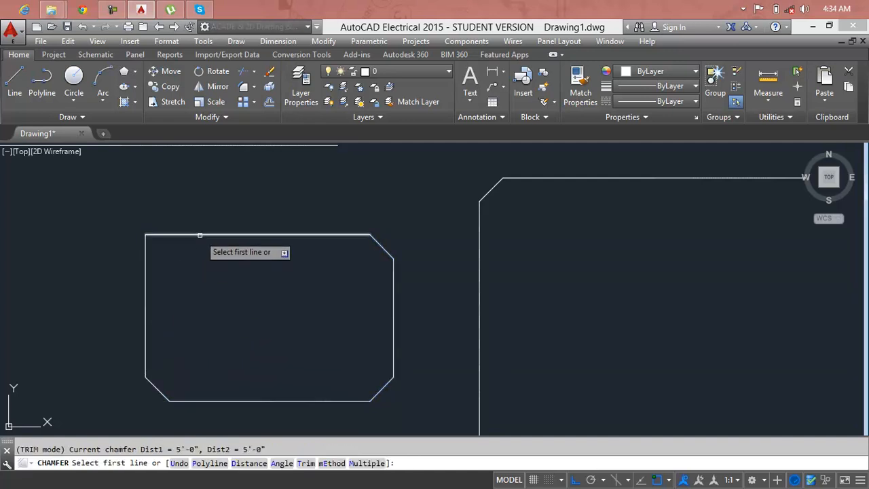
left_click(198, 235)
left_click(146, 291)
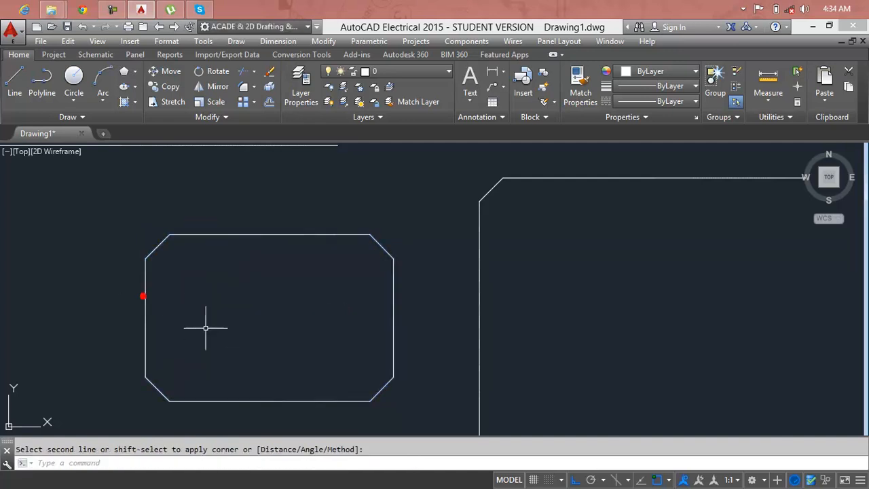
Shorten the first corner's vertical line by stretching its upper endpoint straight down, leaving a gap below the horizontal line.
middle_click_drag(365, 305, 784, 430)
key("Escape")
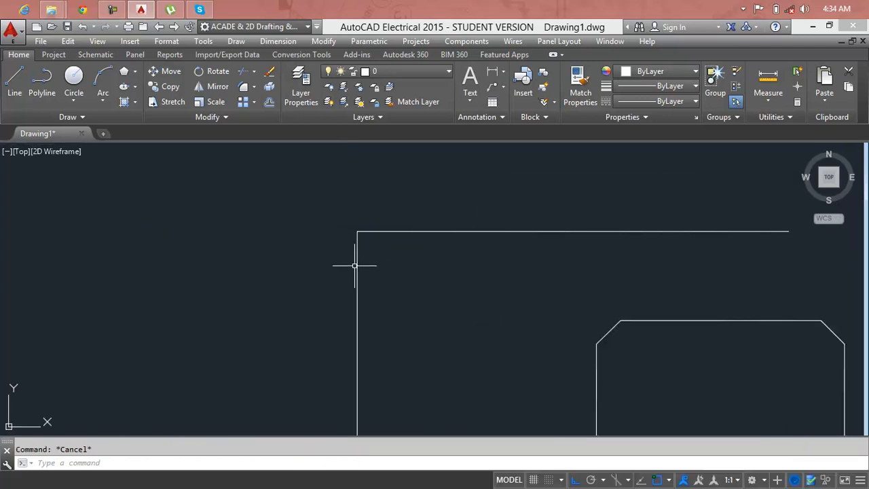
left_click(357, 268)
left_click(357, 231)
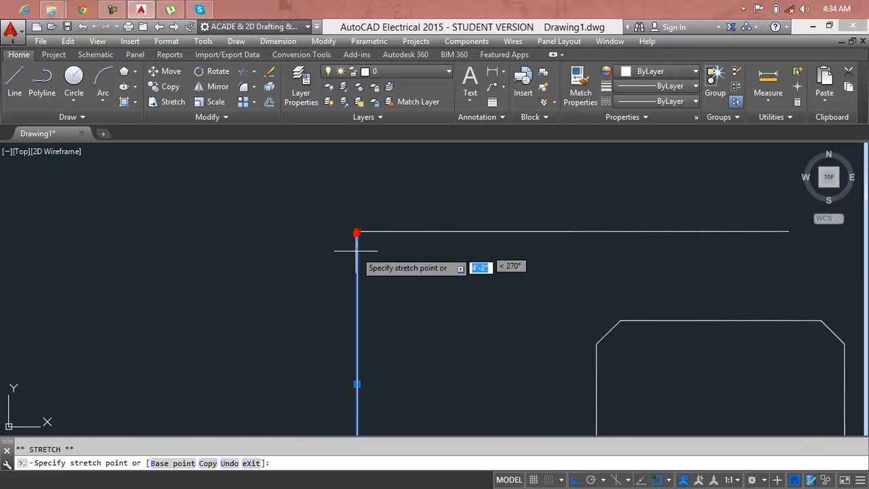
left_click(357, 323)
key("Escape")
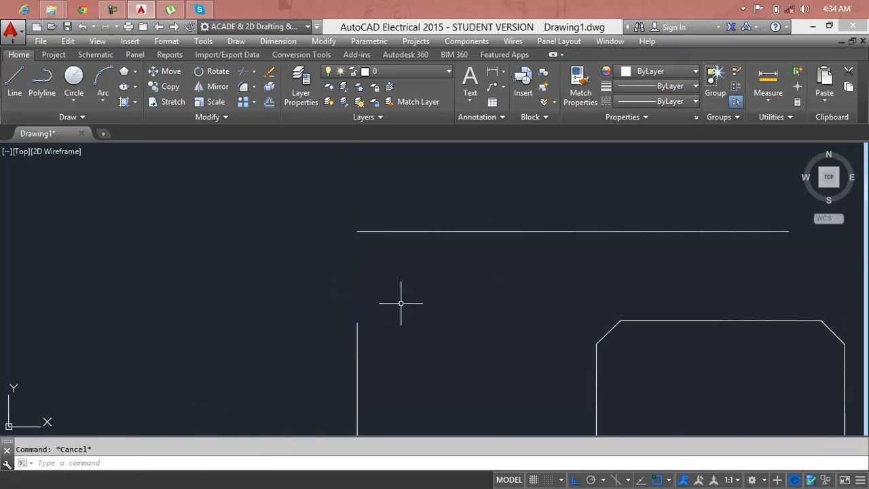
Bridge the gap between the vertical and horizontal lines with a chamfer, keeping both distances at 5'-0".
type("CHA")
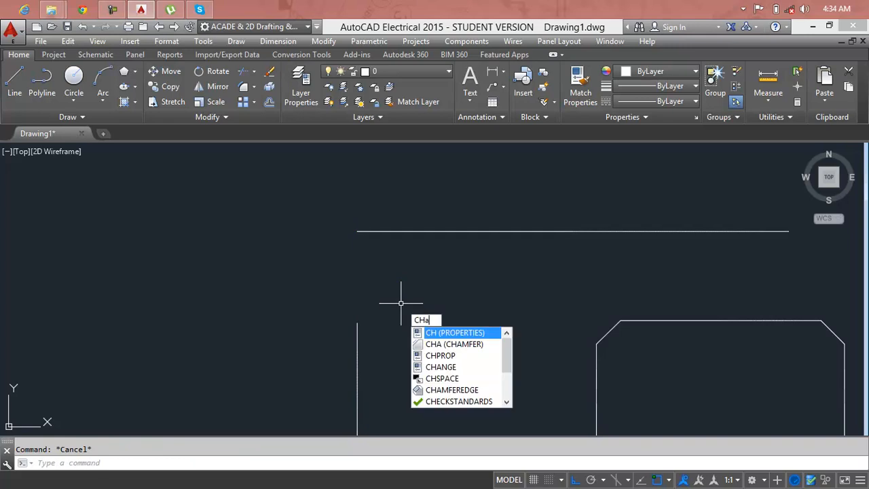
key("Return")
type("d")
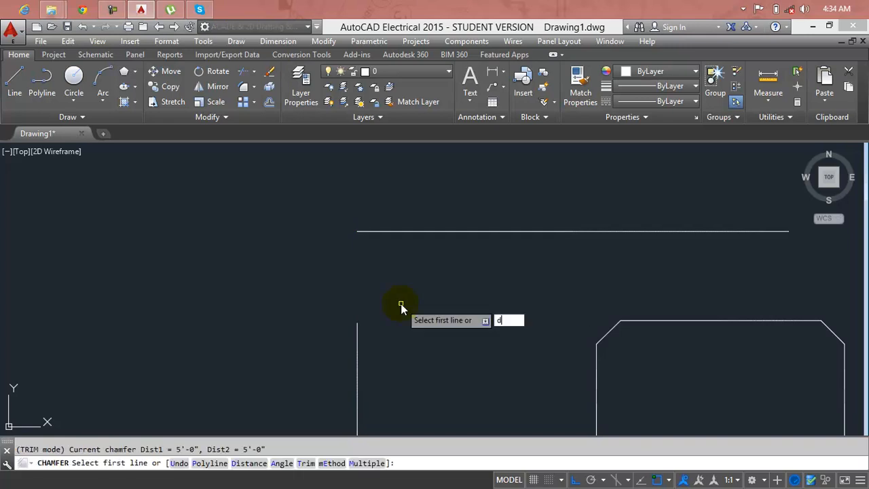
key("Return")
key("Return")
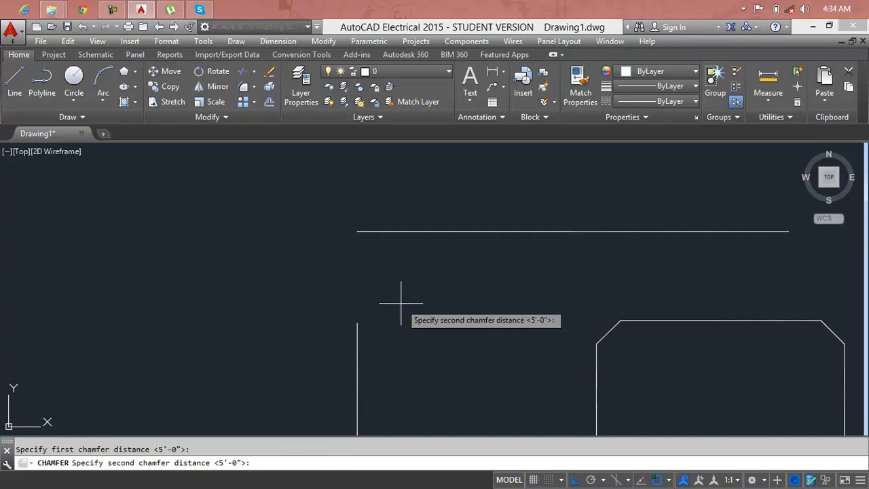
key("Return")
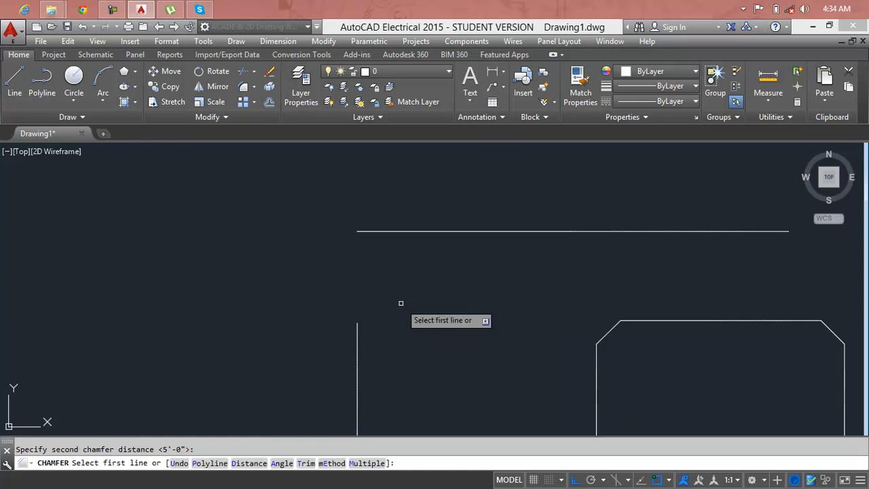
left_click(358, 353)
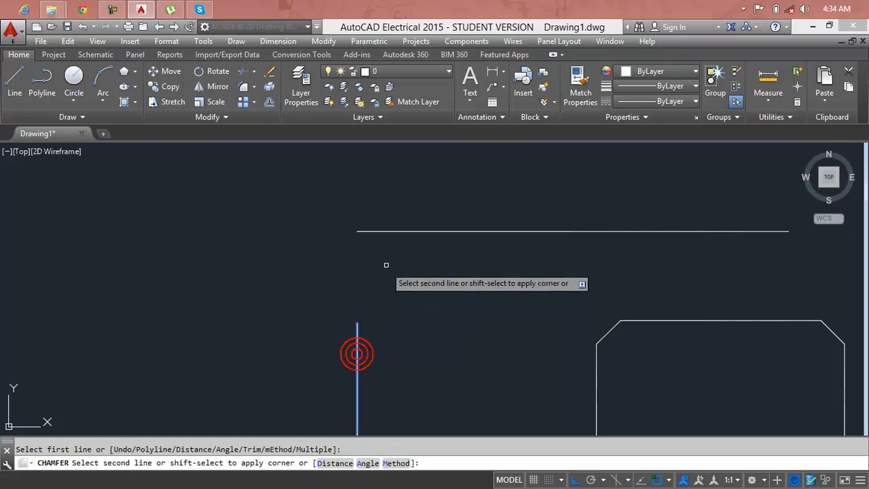
left_click(421, 231)
scroll(386, 237, "up", 5)
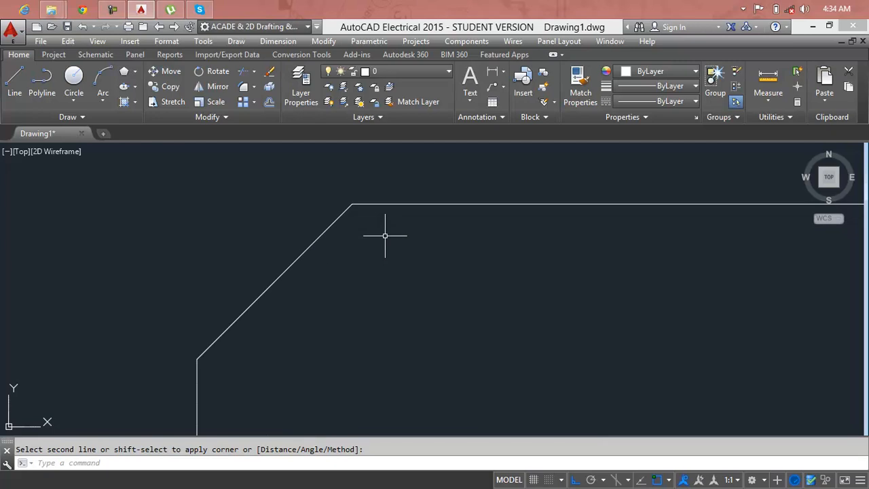
Delete the chamfered corner made of the vertical line, the bevel and the long horizontal line.
scroll(385, 236, "down", 5)
mouse_move(396, 240)
middle_mouse_down()
mouse_move(330, 243)
mouse_move(202, 199)
middle_mouse_up()
middle_click_drag(300, 253, 302, 196)
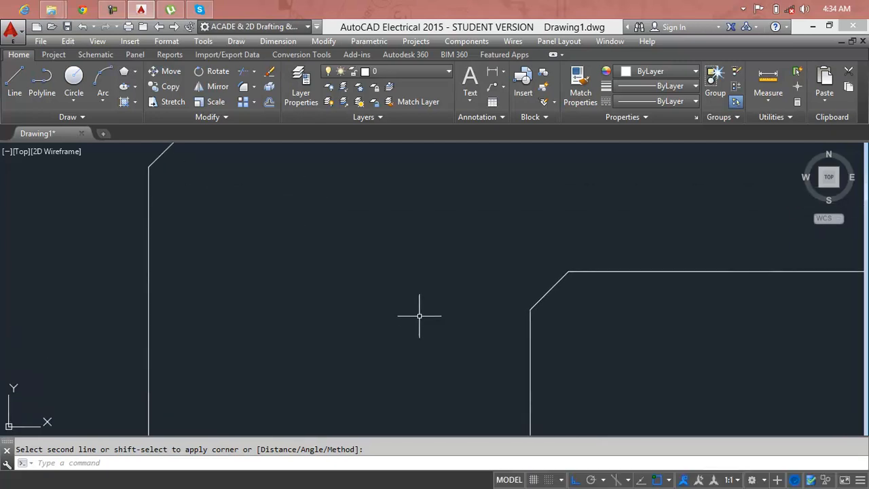
key("Escape")
scroll(395, 211, "down", 1)
middle_click_drag(395, 211, 432, 273)
left_click(412, 178)
left_click(231, 290)
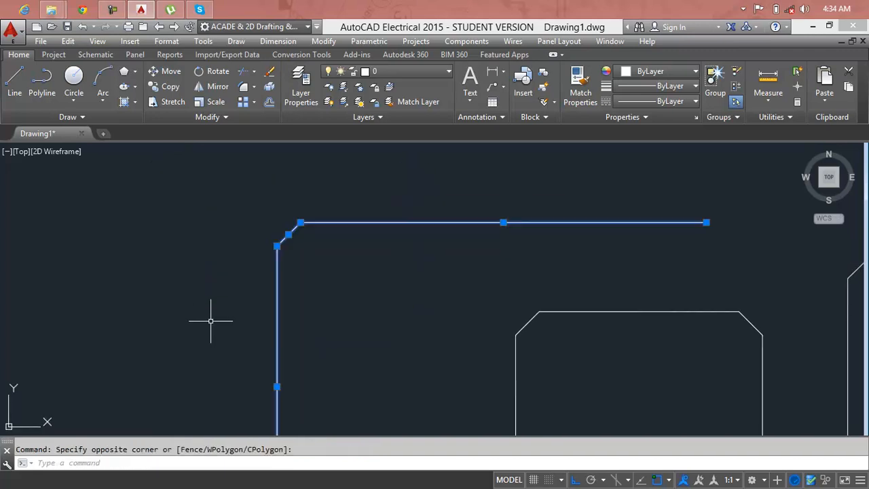
key("Delete")
Try to chamfer the rectangle's already bevelled upper-right corner again with the current 5'-0" distances.
mouse_move(628, 385)
middle_mouse_down()
mouse_move(580, 347)
mouse_move(500, 256)
middle_mouse_up()
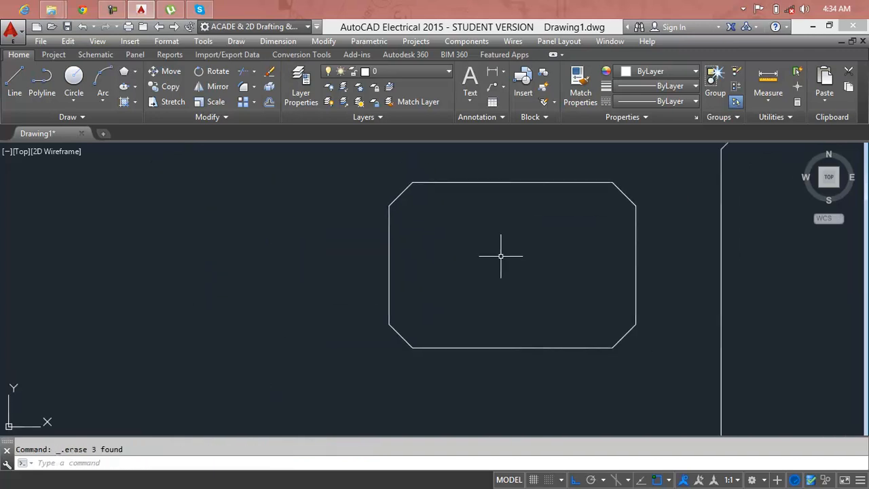
left_click(657, 171)
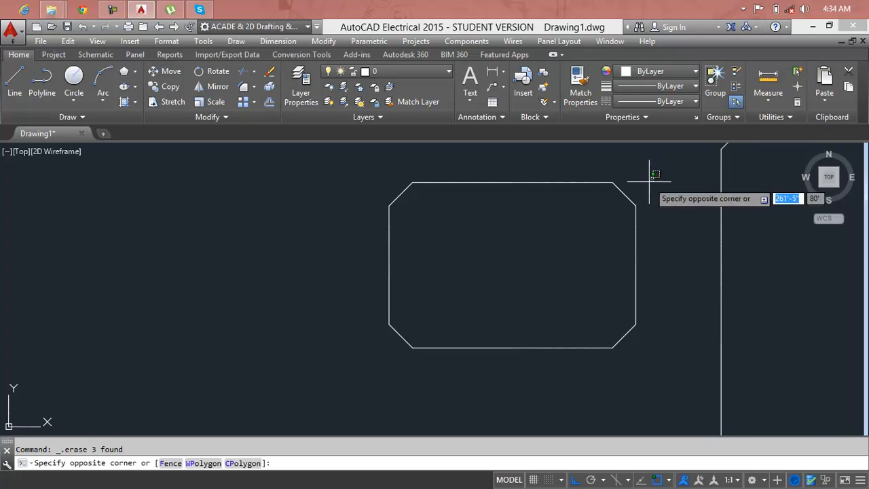
key("Escape")
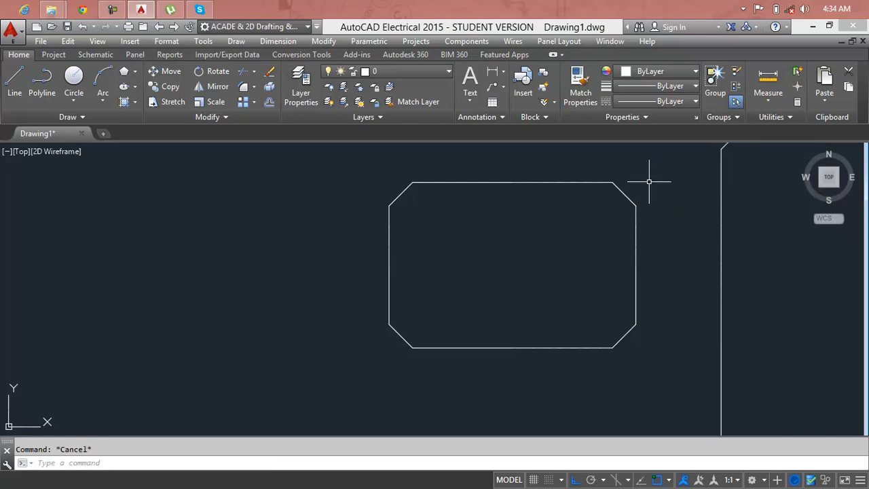
type("cha")
key("Return")
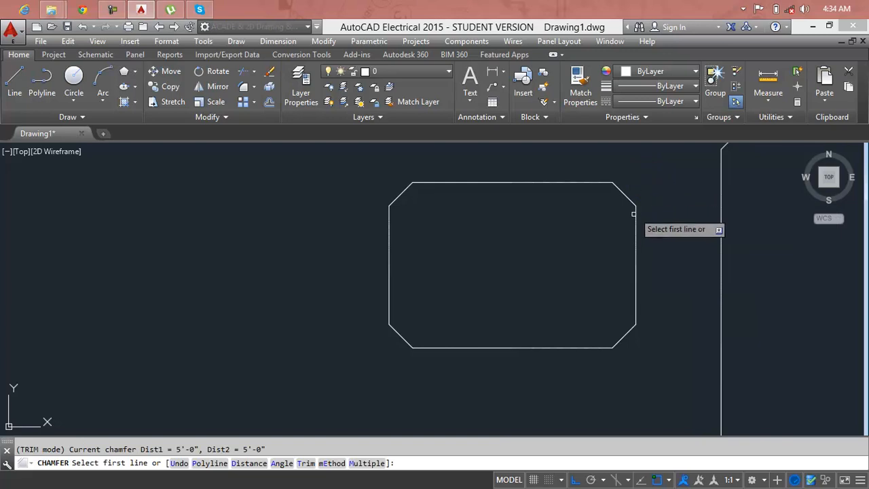
left_click(636, 229)
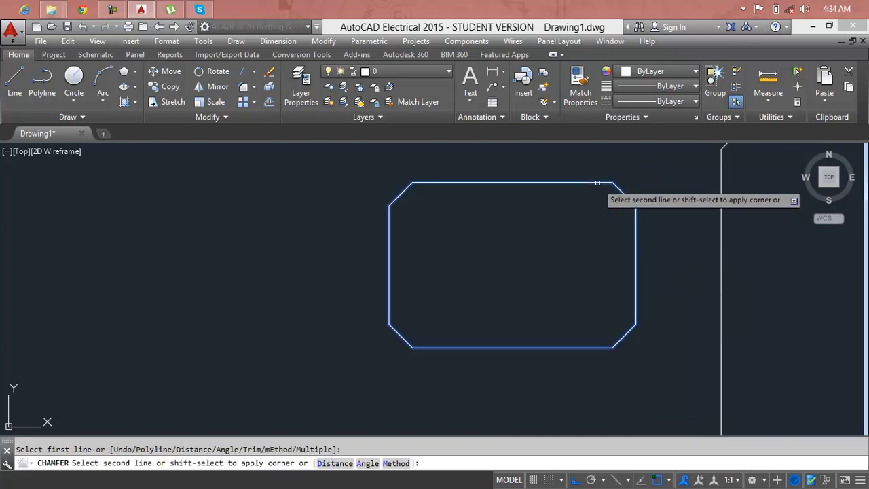
left_click(597, 183)
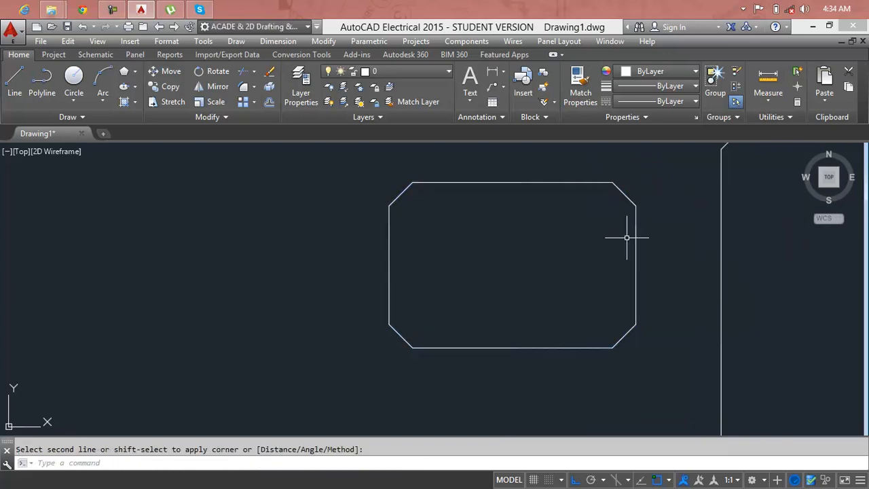
key("Escape")
Set both chamfer distances to 0' and square off the rectangle's upper-right corner with Chamfer.
type("cha")
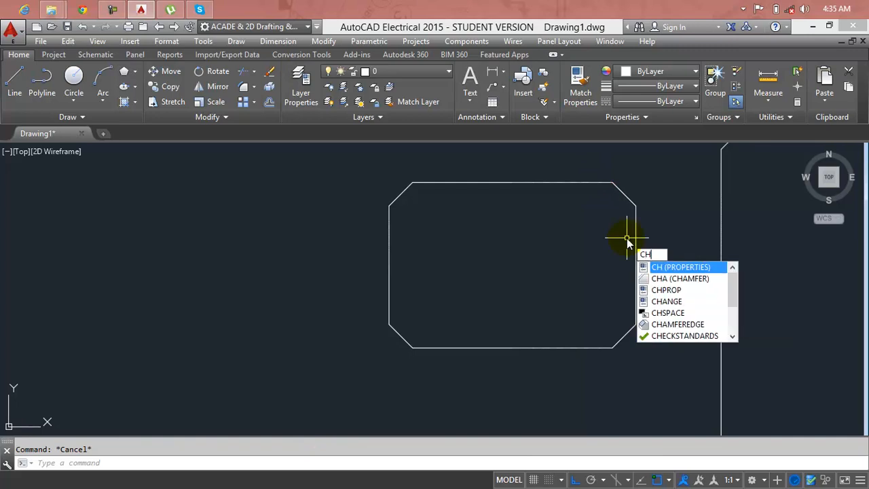
key("Return")
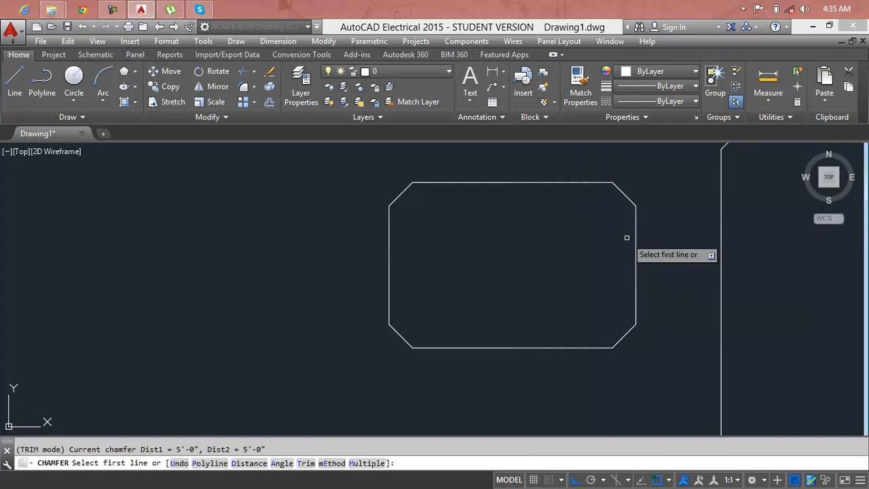
left_click(250, 464)
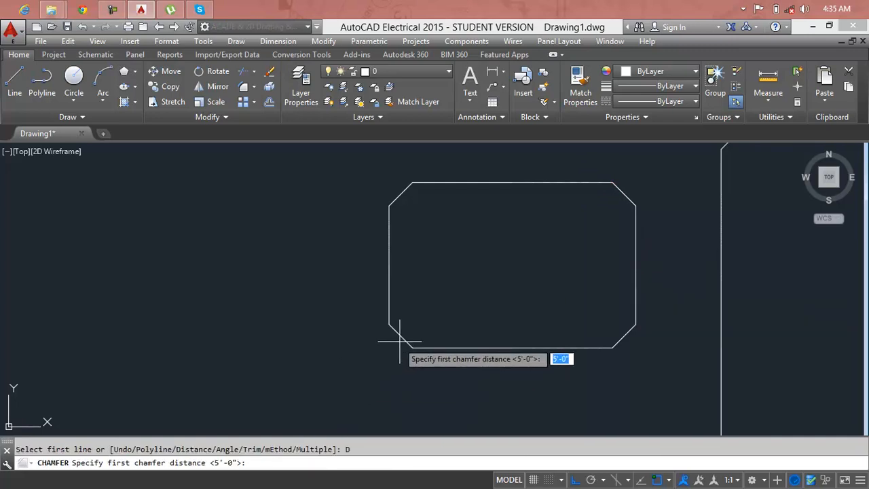
key("BackSpace")
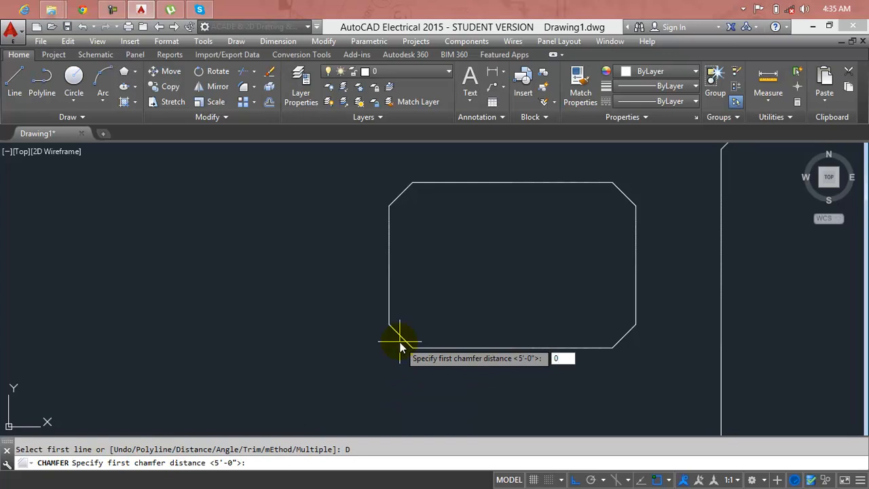
type("0'")
key("Return")
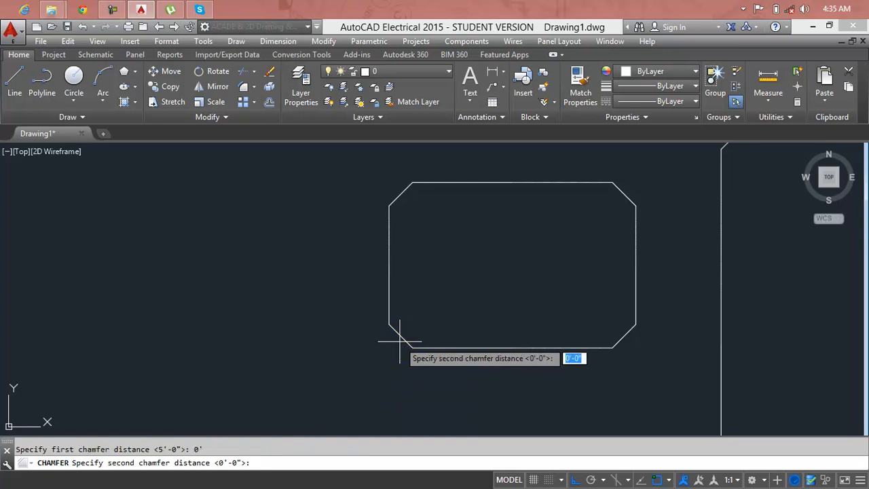
key("Return")
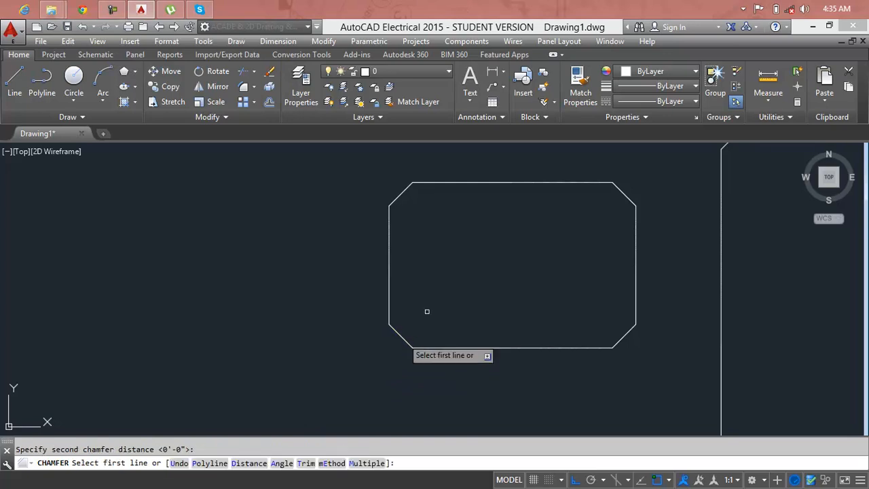
left_click(539, 181)
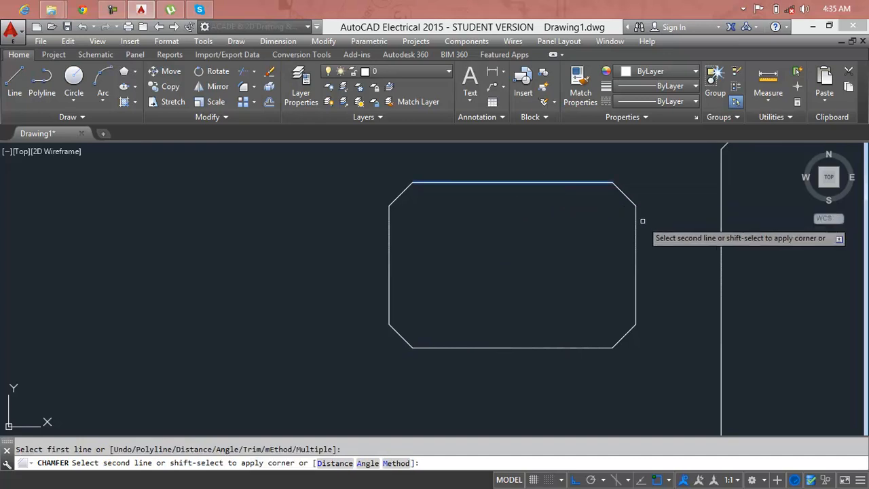
left_click(635, 226)
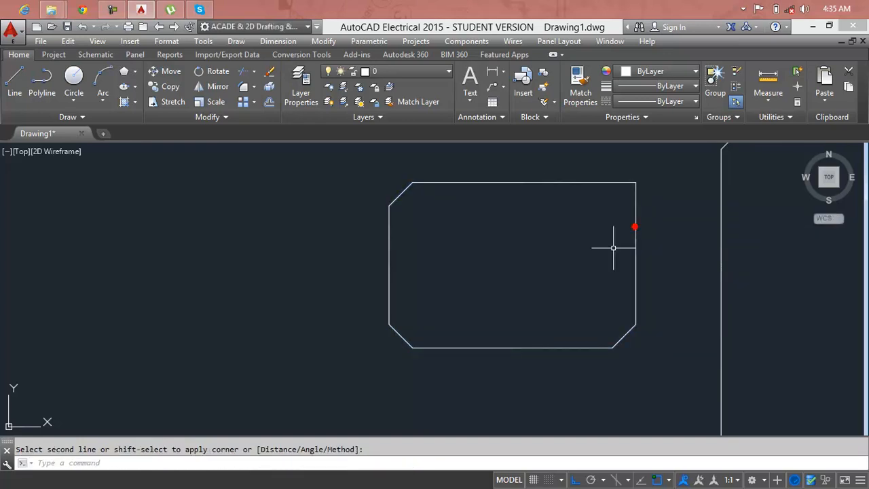
Square off the rectangle's lower-right, lower-left and upper-left corners with the same zero-distance chamfer.
key("Return")
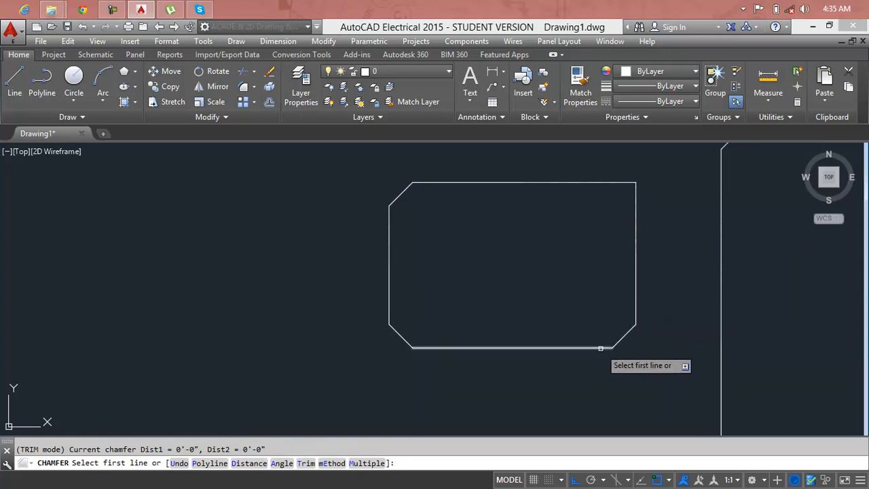
left_click(601, 348)
left_click(634, 315)
key("Return")
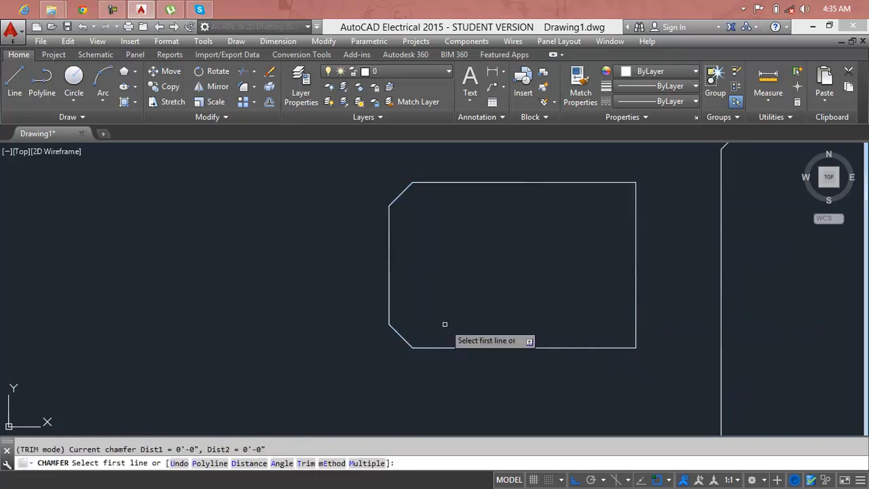
left_click(446, 347)
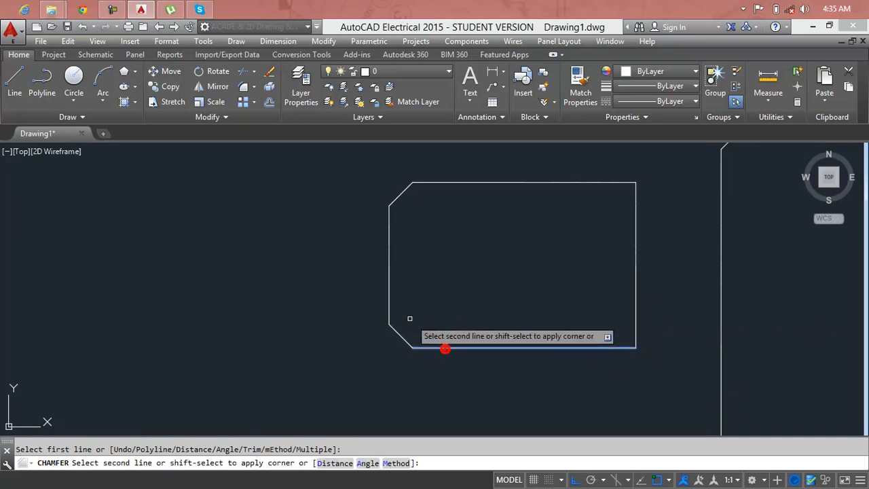
left_click(392, 296)
key("Return")
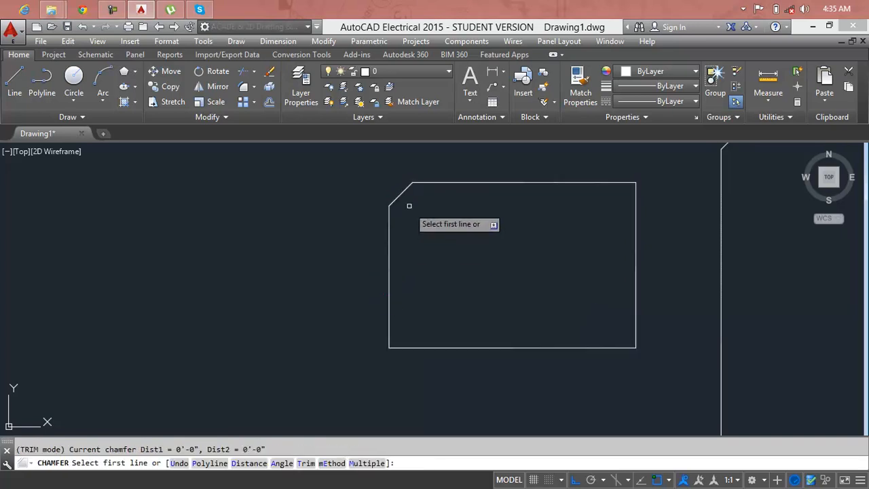
left_click(448, 182)
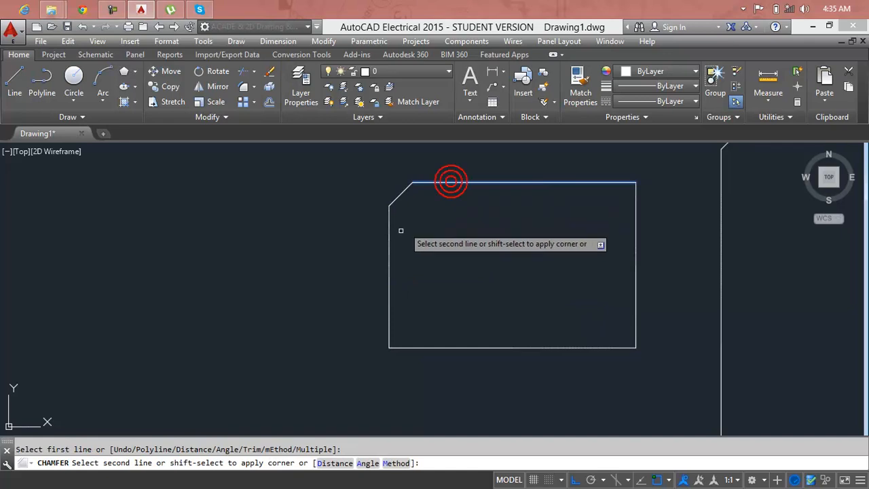
left_click(391, 244)
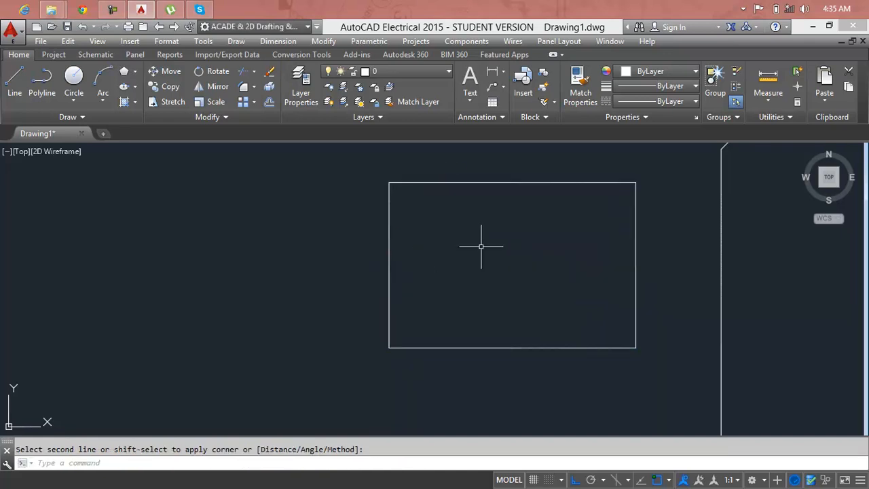
key("Escape")
Chamfer the rectangle's upper-left corner by the Angle method, with length 45 and angle 30 measured from the left vertical side.
type("CHA")
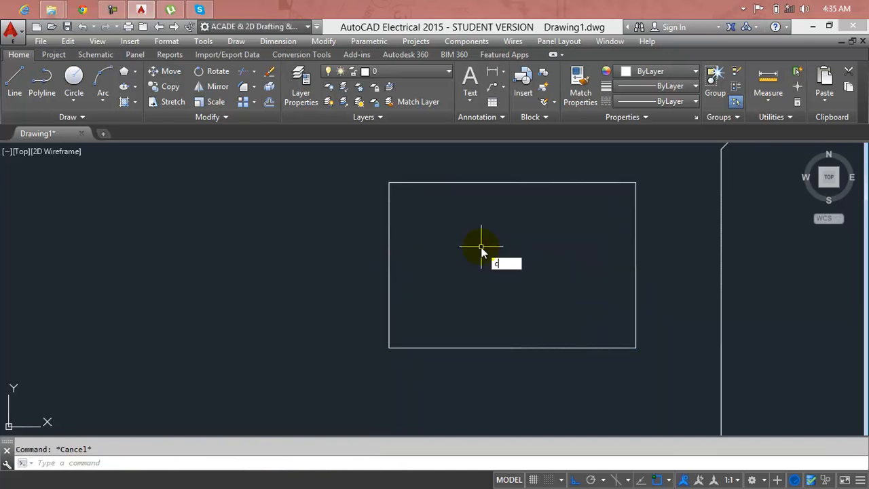
key("Return")
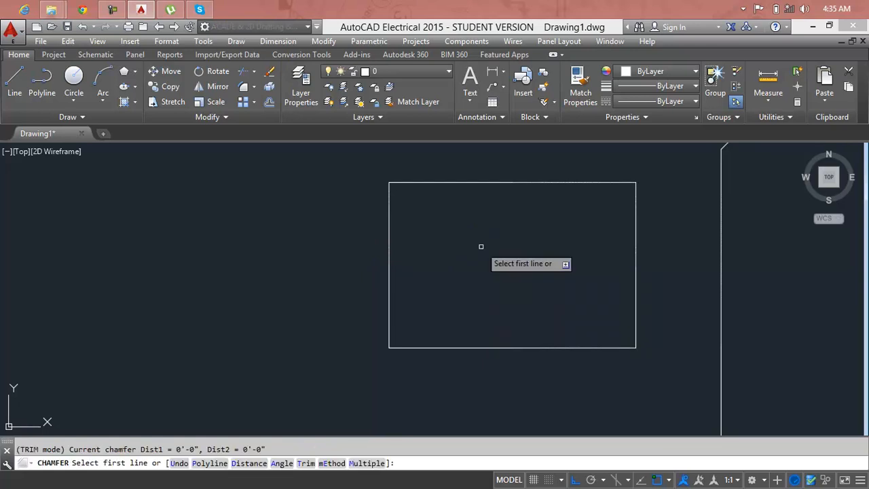
left_click(280, 464)
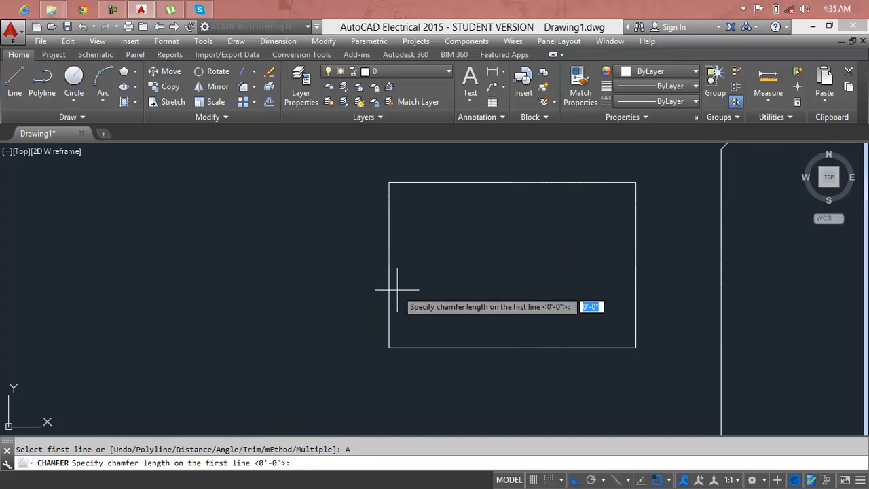
type("45")
key("Return")
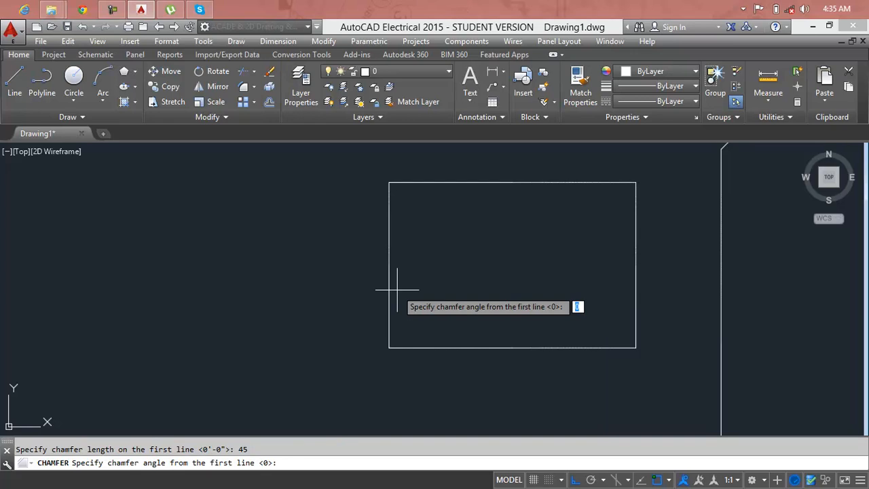
key("Return")
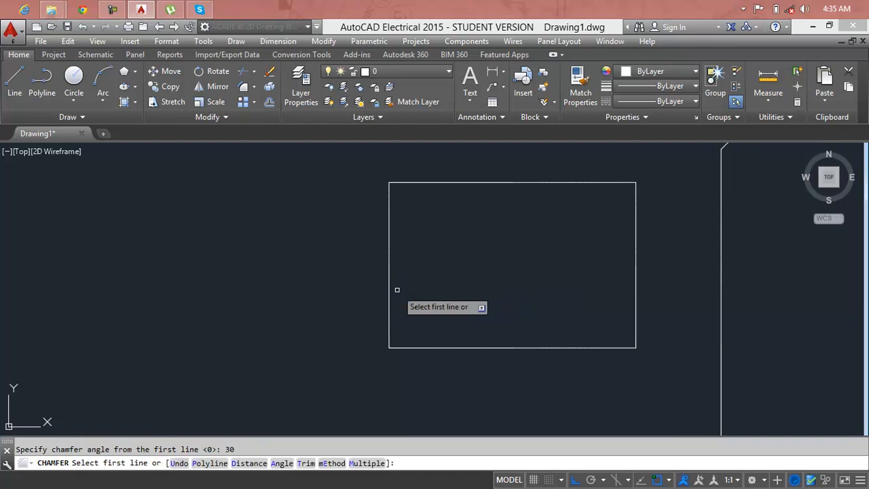
left_click(388, 232)
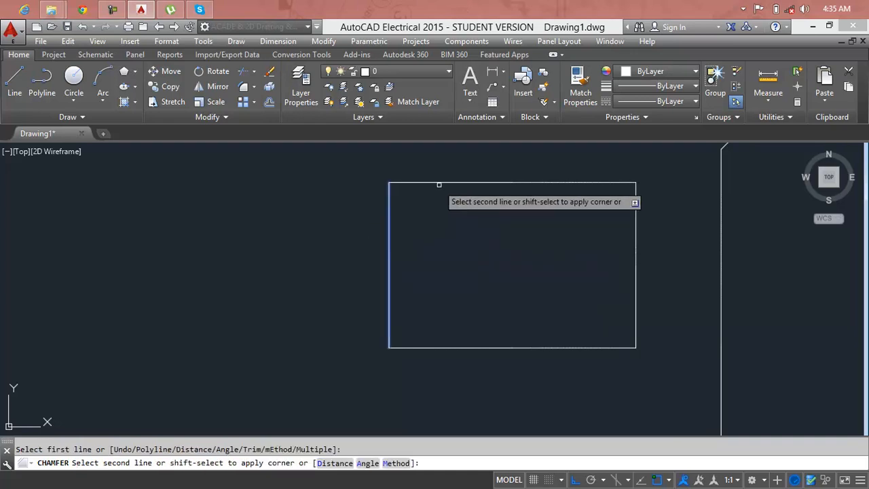
left_click(446, 183)
scroll(394, 194, "up", 3)
middle_click_drag(430, 152, 436, 242)
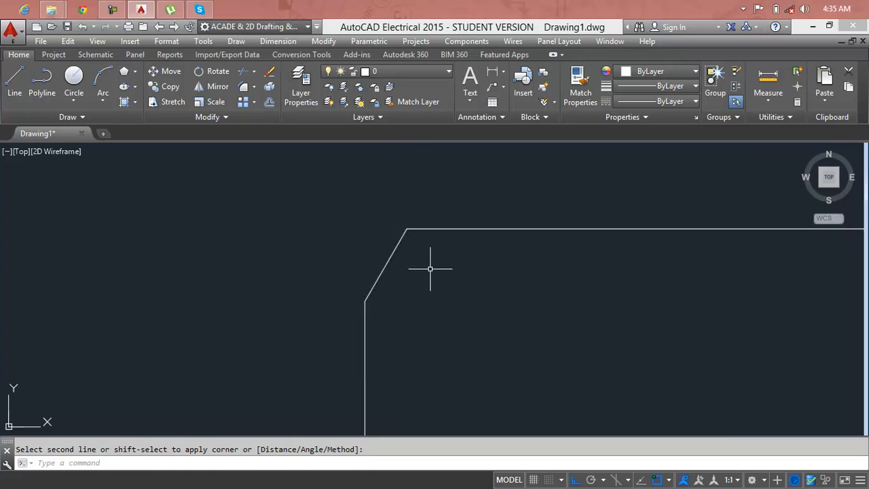
Chamfer the rectangle's upper-right corner by the Angle method, with length 80 and angle 70 measured from the right vertical side.
scroll(434, 258, "down", 5)
middle_click_drag(462, 312, 402, 274)
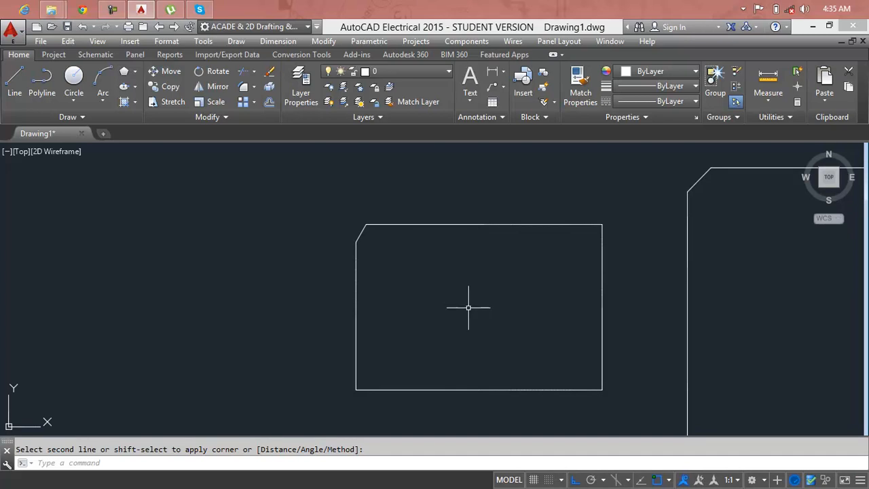
key("Escape")
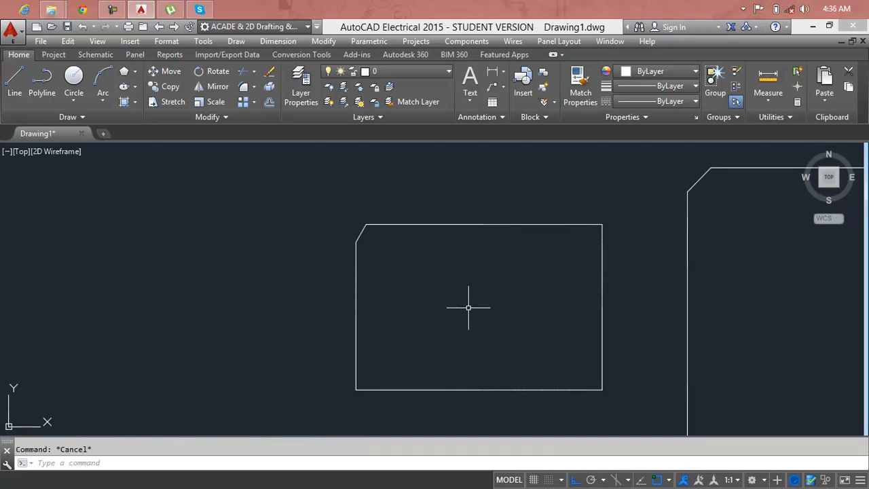
type("cha")
key("Return")
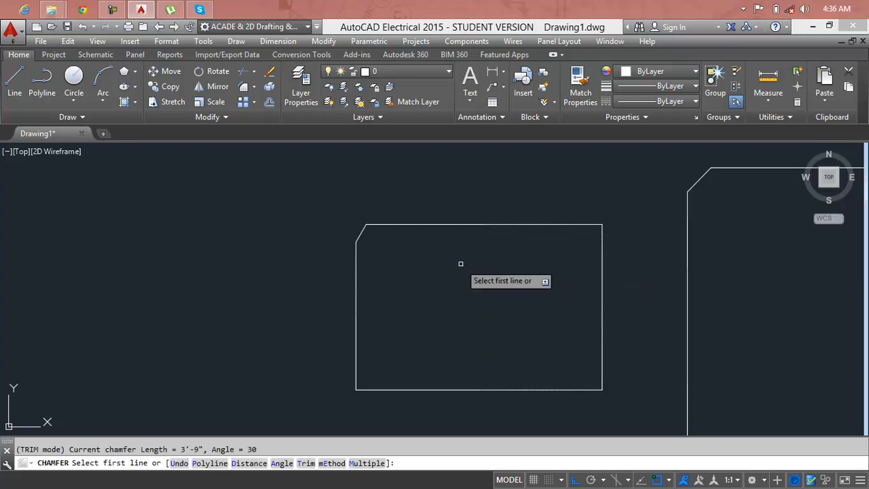
type("a")
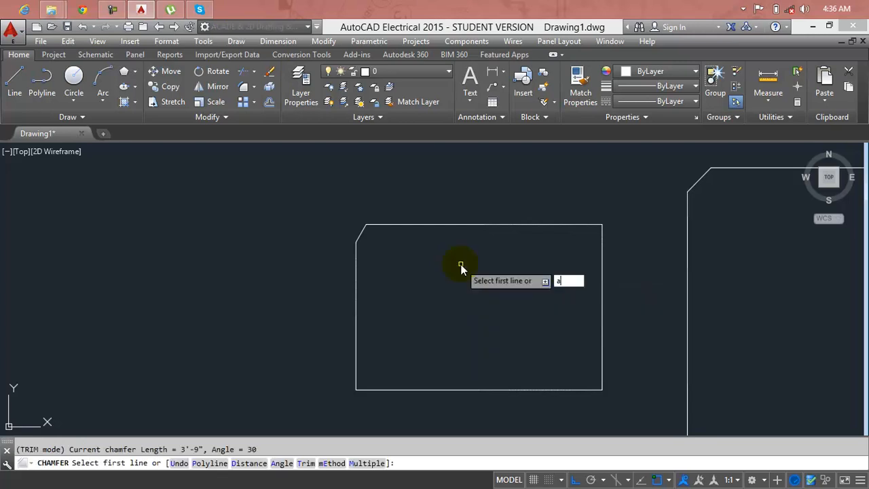
key("Return")
type("80")
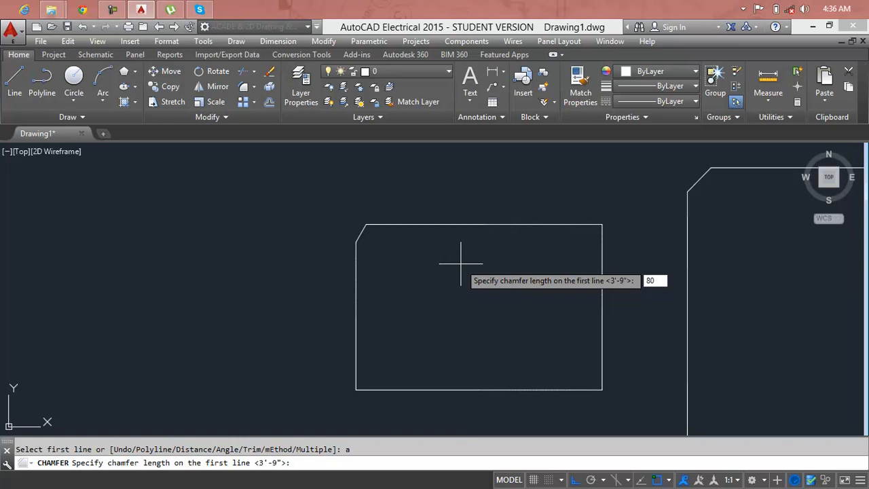
key("Return")
type("45")
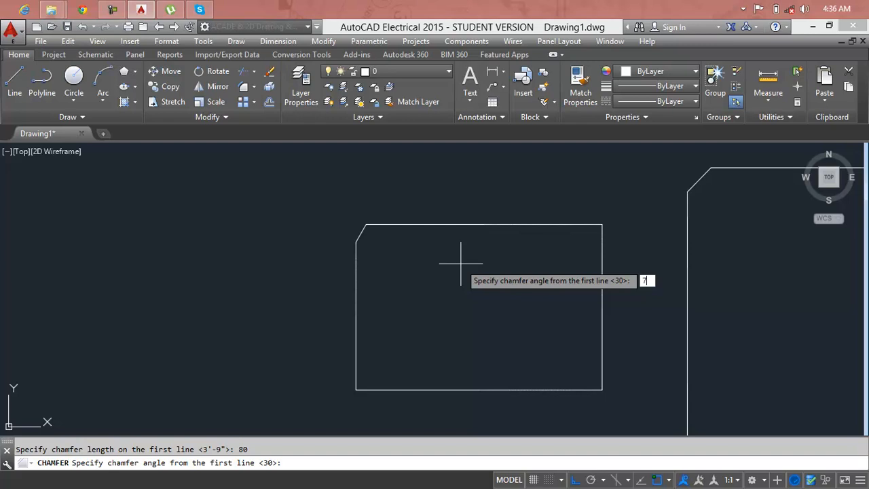
key("Return")
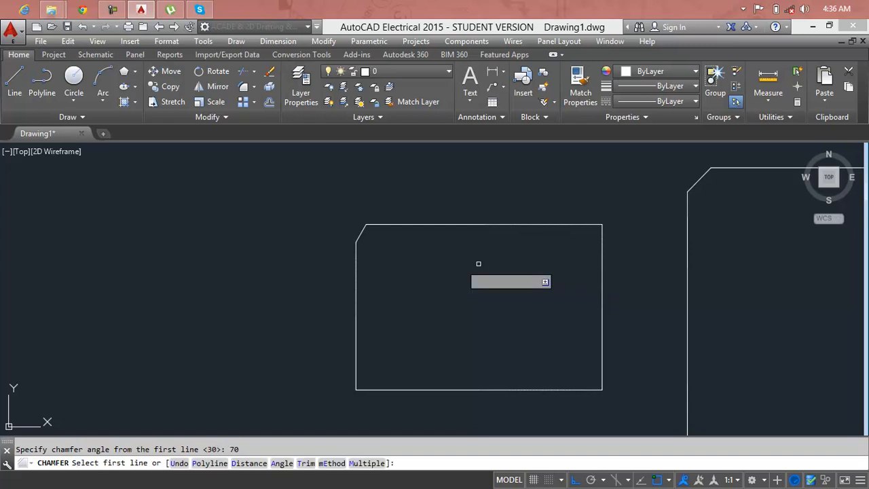
left_click(600, 268)
left_click(572, 227)
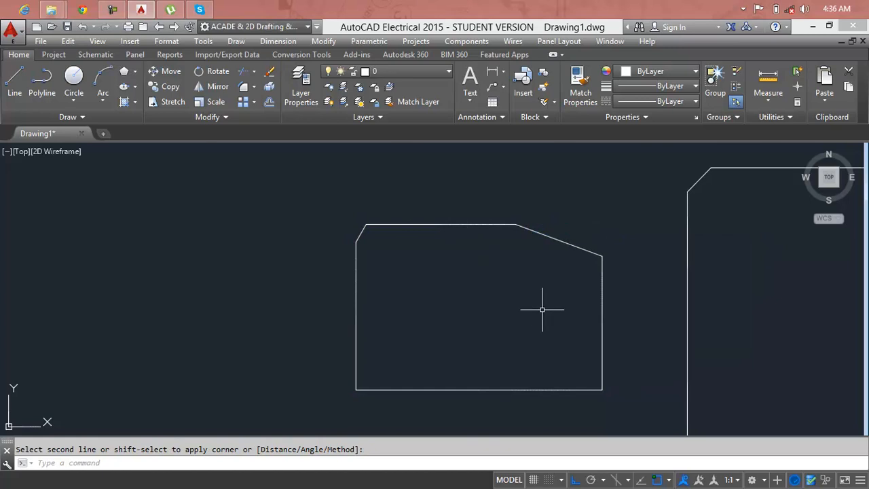
Undo both angle-based chamfers on the rectangle's upper corners.
key("ctrl+z")
key("ctrl+z")
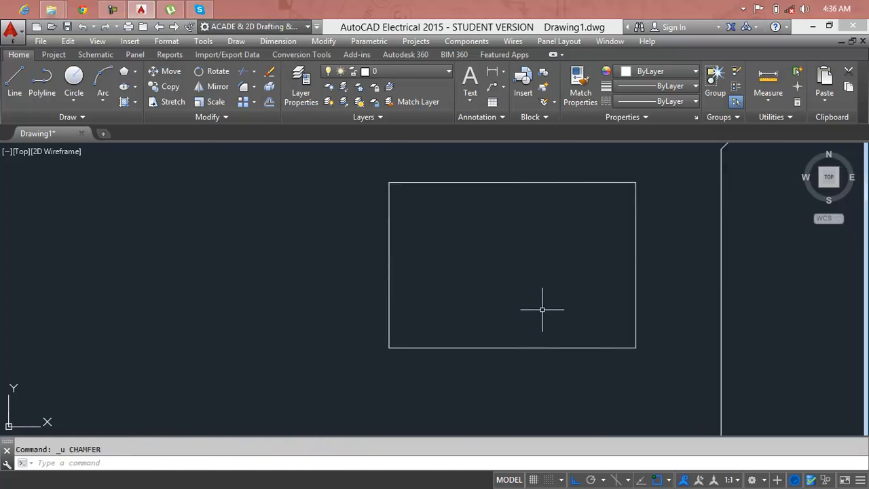
key("Escape")
Configure Chamfer to the No trim mode with both chamfer distances set to 8'.
type("cha")
key("Return")
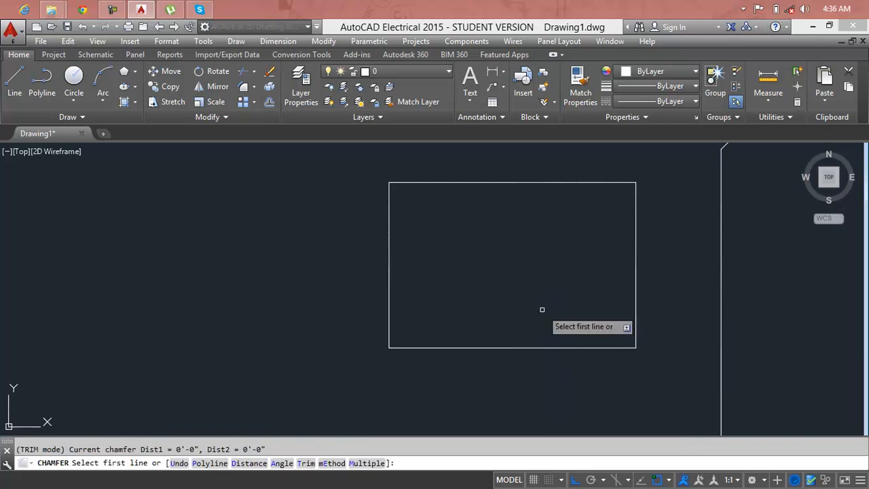
left_click(311, 464)
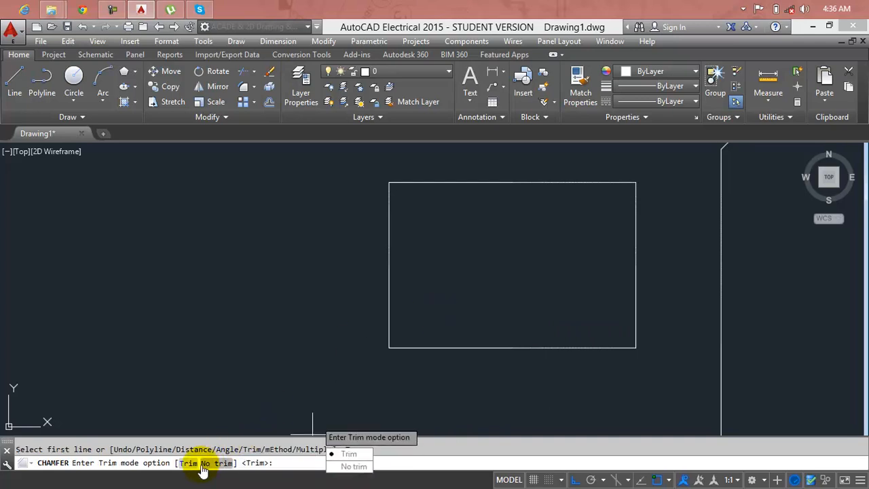
left_click(353, 466)
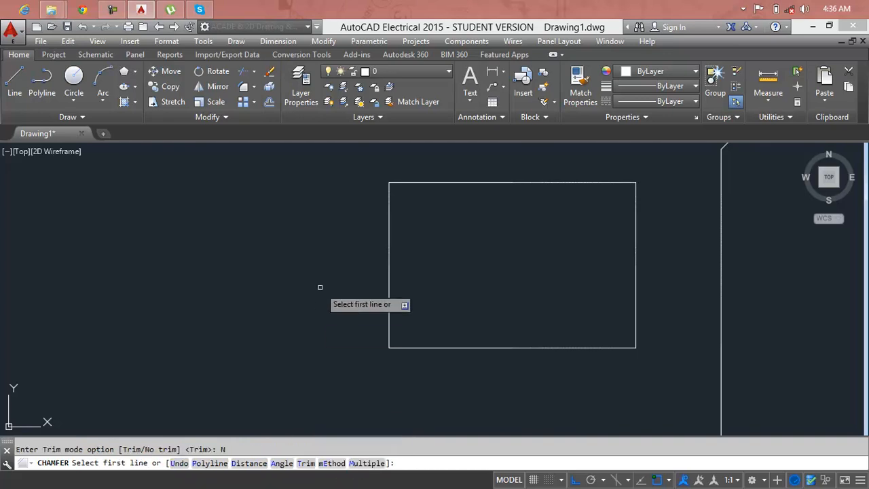
type("d")
key("Return")
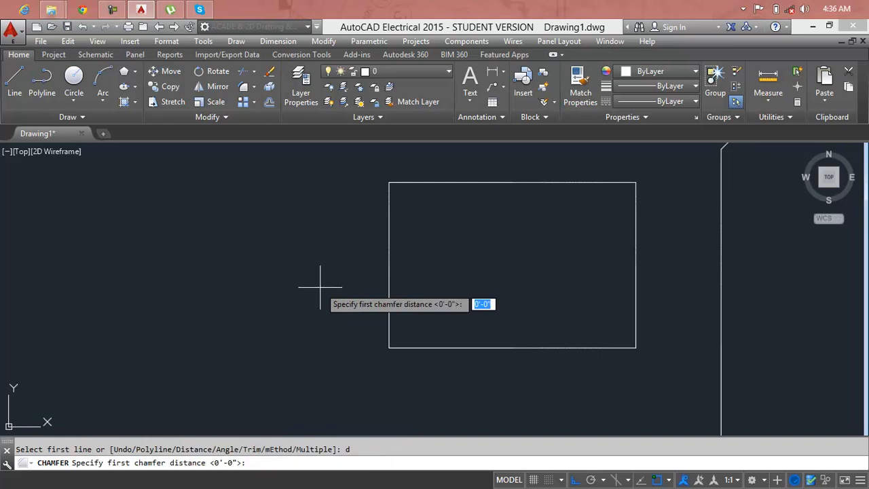
type("8")
key("Return")
type("8")
key("Return")
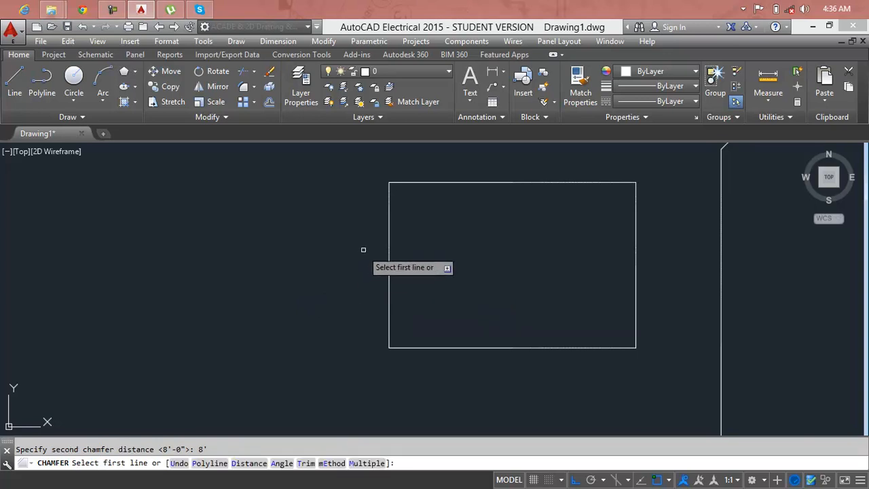
Chamfer the rectangle's upper-left and lower-right corners with the untrimmed 8' distances.
left_click(389, 250)
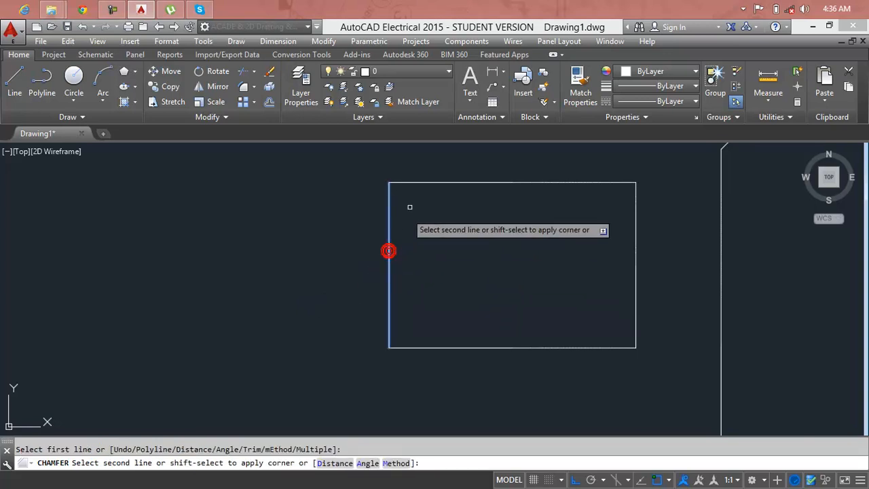
left_click(437, 184)
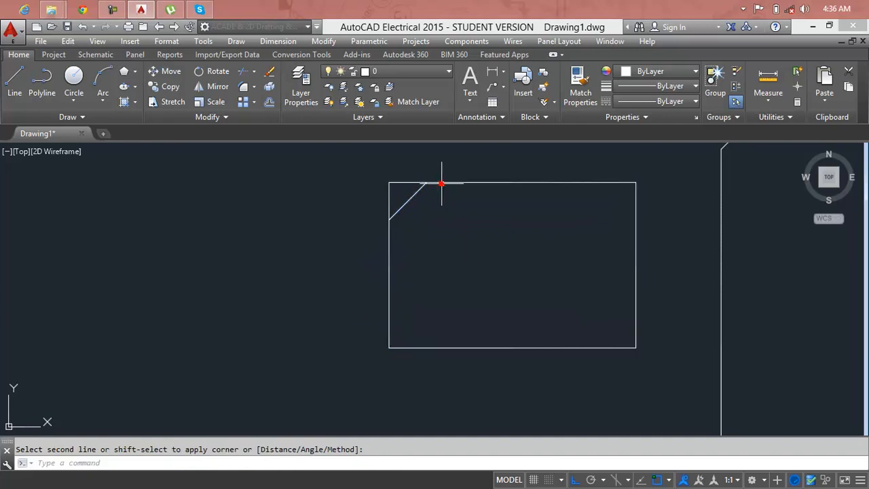
scroll(406, 202, "up", 2)
middle_click_drag(406, 202, 414, 270)
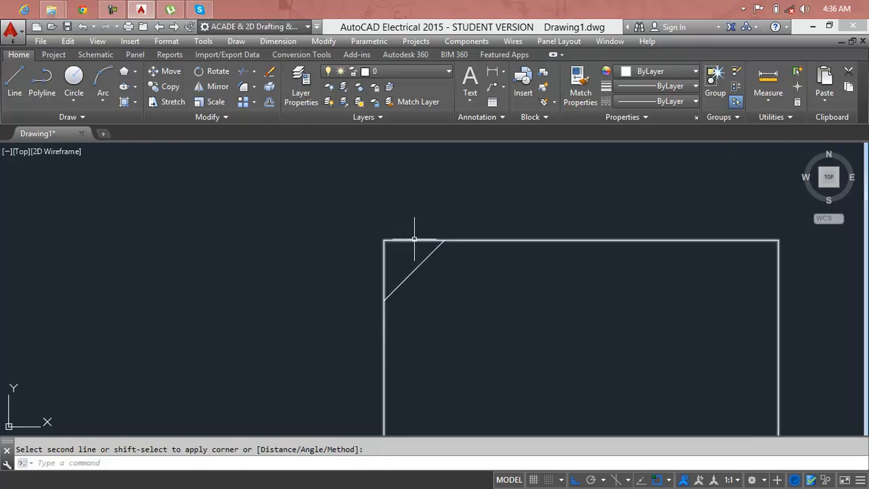
scroll(437, 342, "down", 2)
middle_click_drag(437, 342, 358, 260)
key("Return")
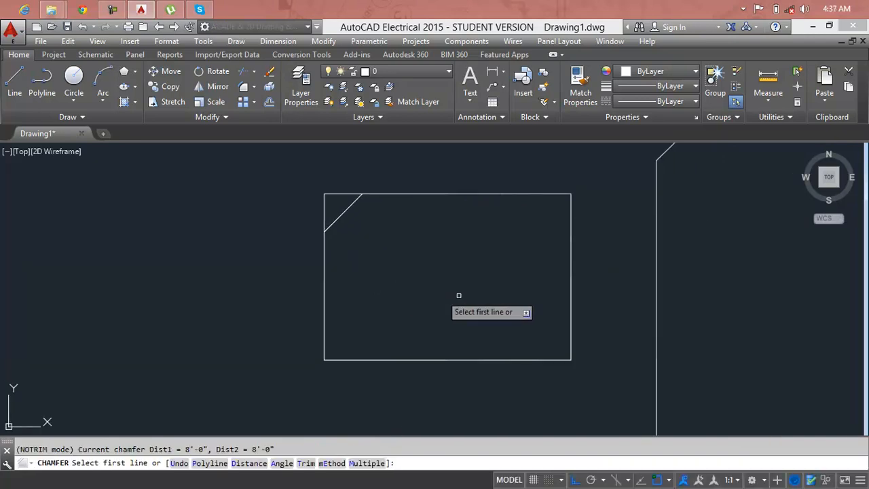
left_click(509, 360)
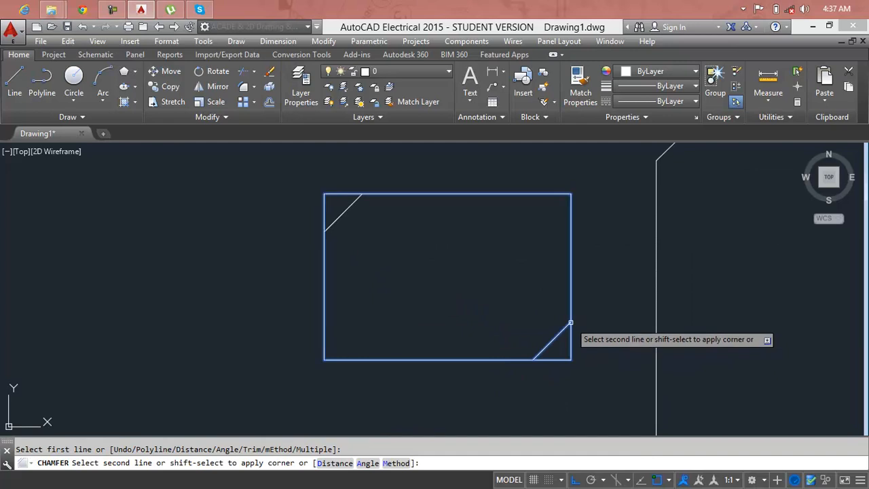
left_click(576, 332)
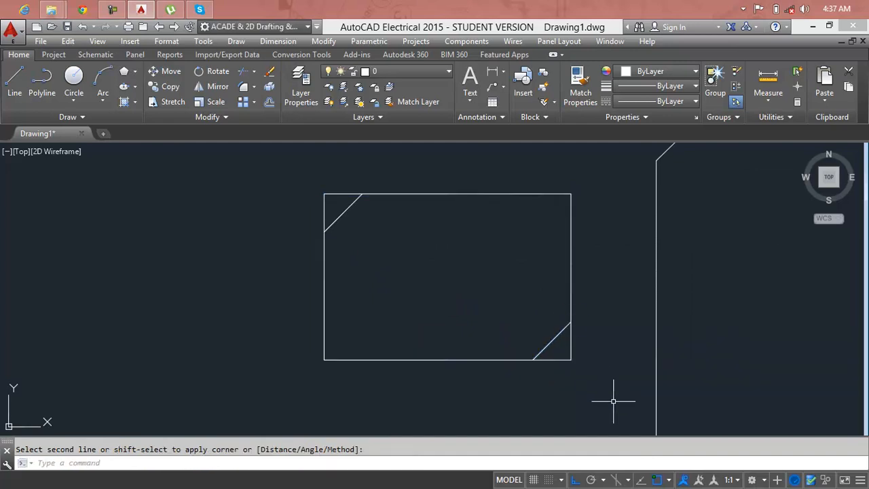
Undo both untrimmed chamfers on the rectangle.
key("ctrl+z")
key("ctrl+z")
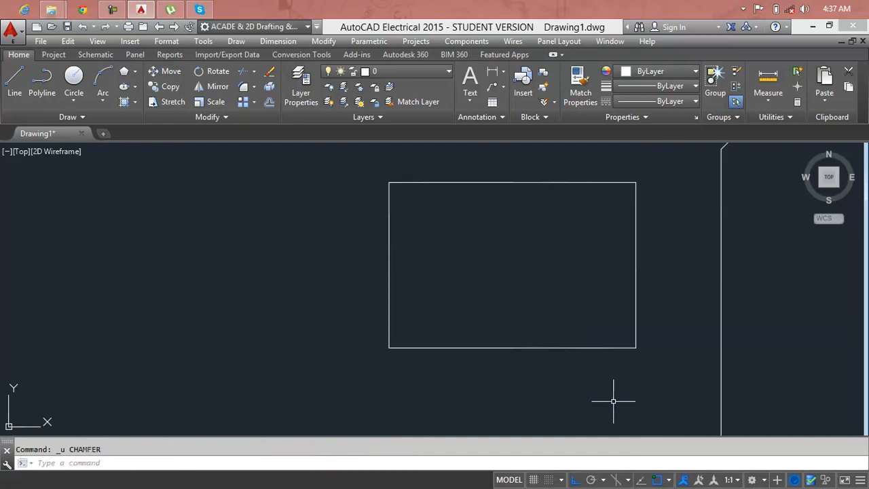
middle_click_drag(506, 329, 400, 352)
Set Chamfer's trim mode to Trim and leave the command without chamfering a corner.
type("cha")
key("Return")
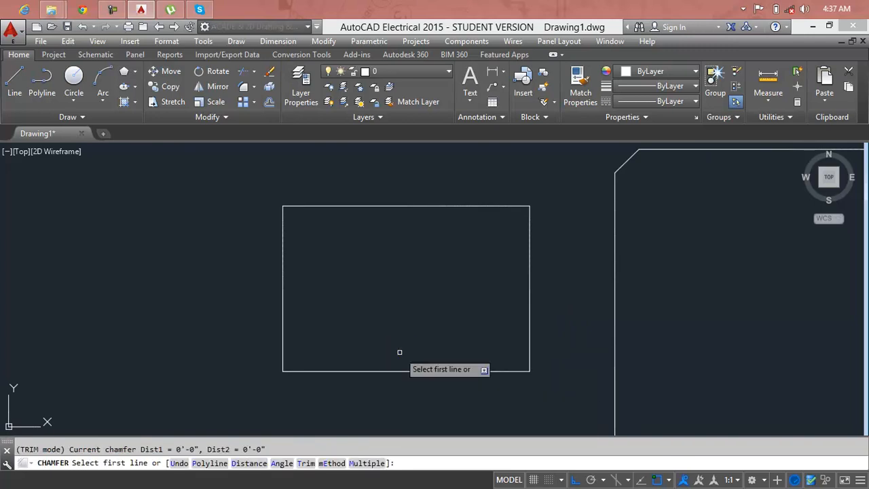
type("t")
key("Return")
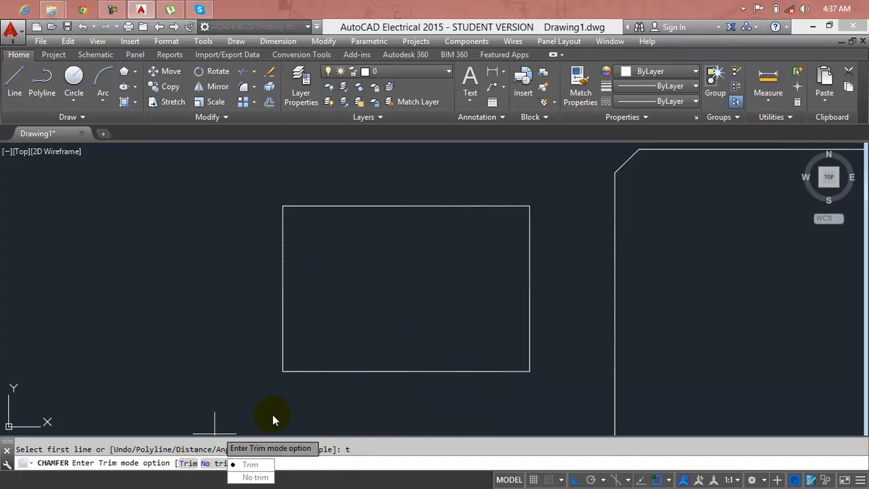
left_click(250, 464)
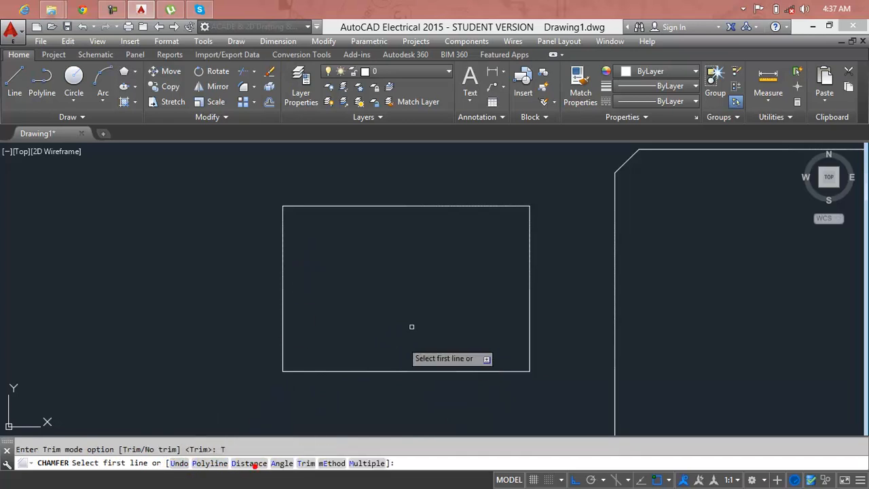
left_click(423, 204)
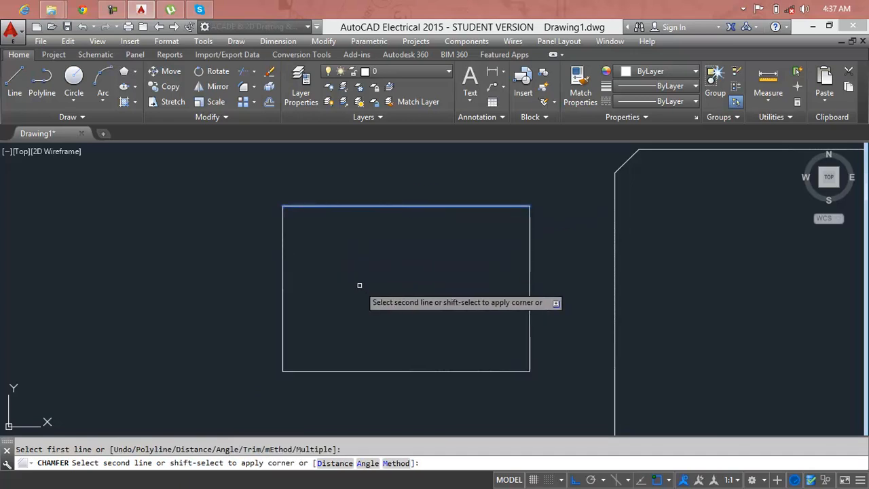
key("Escape")
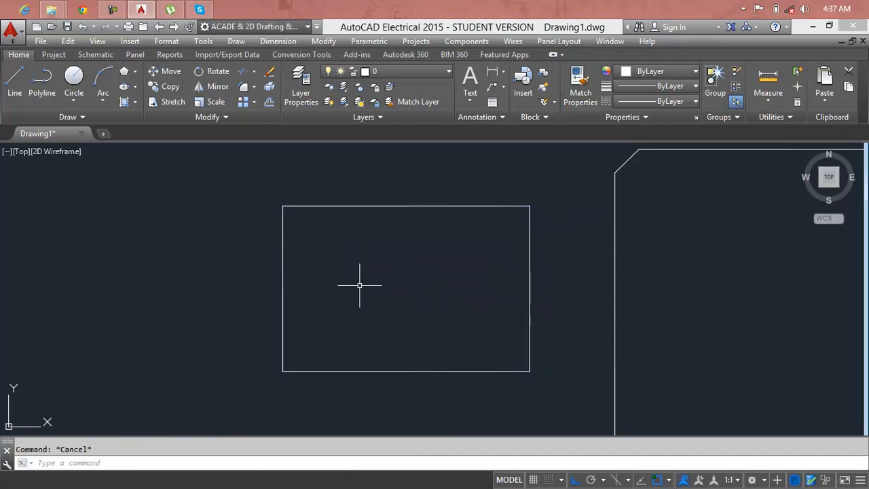
Start Chamfer with the Multiple option and set both chamfer distances to 5'.
type("CHa")
key("Return")
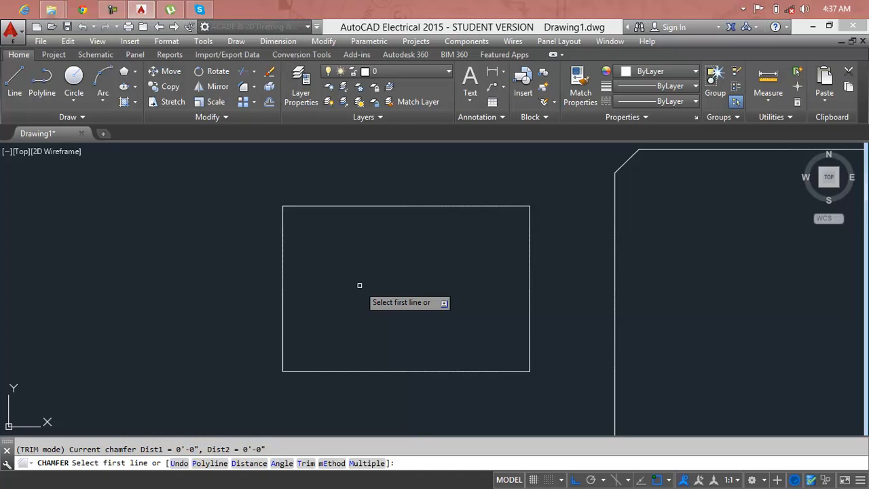
type("m")
key("Return")
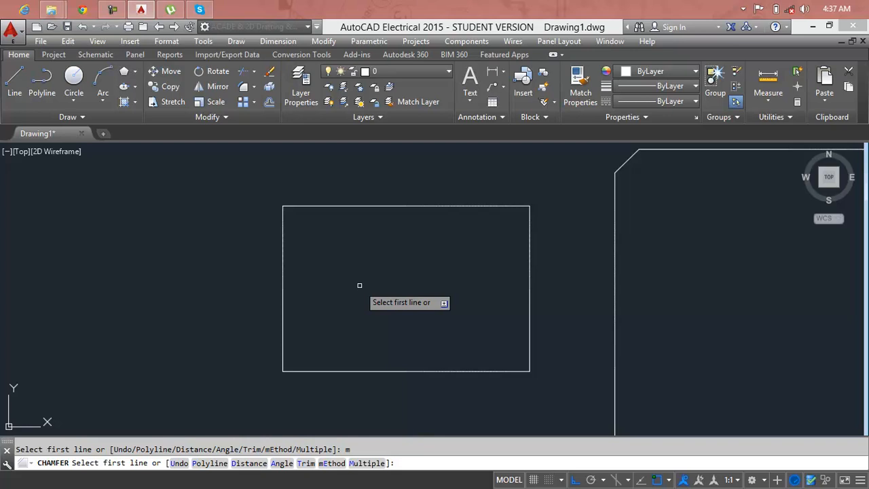
type("d")
key("Return")
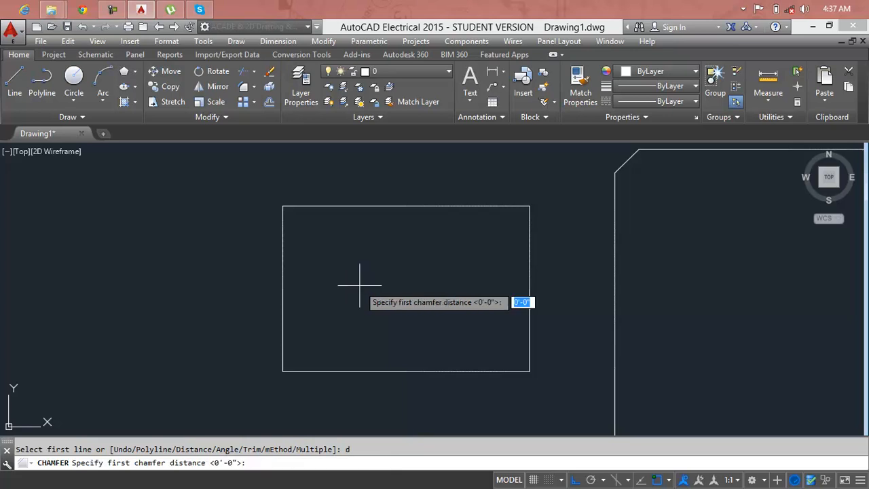
type("5'")
key("Return")
type("5")
key("Return")
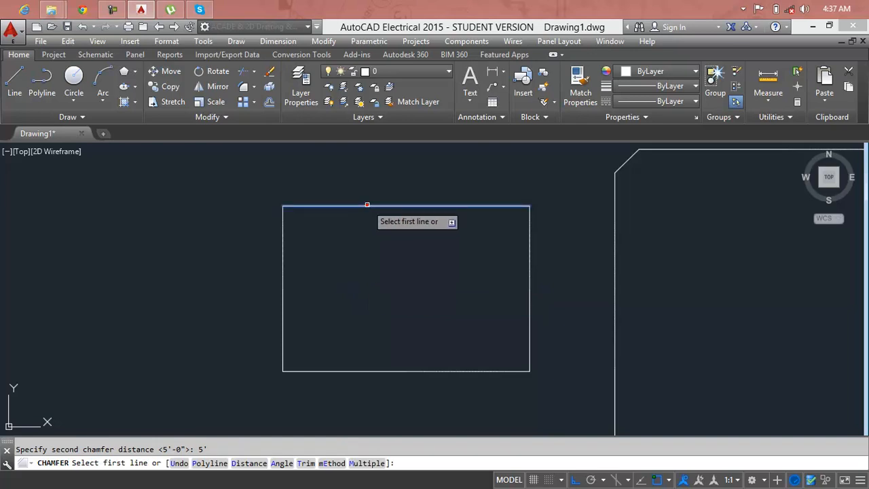
Chamfer all four corners of the rectangle with the 5' distances in one Multiple run, and leave the command.
left_click(369, 206)
left_click(285, 278)
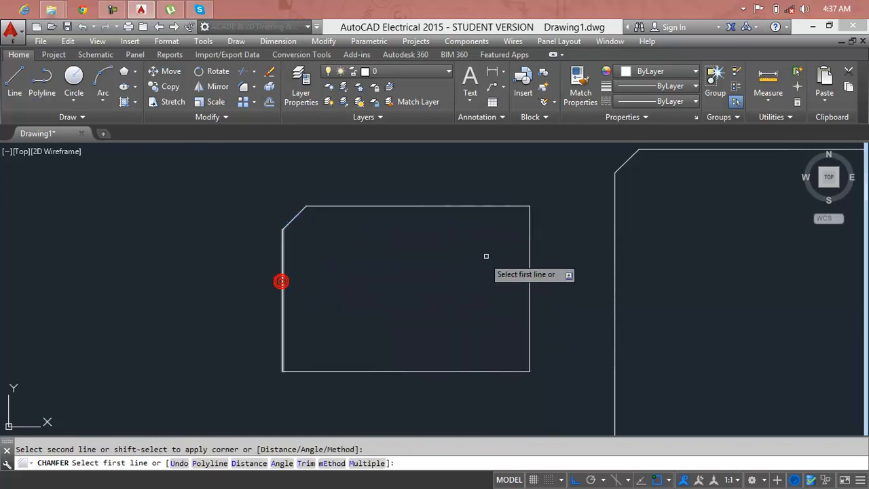
left_click(528, 267)
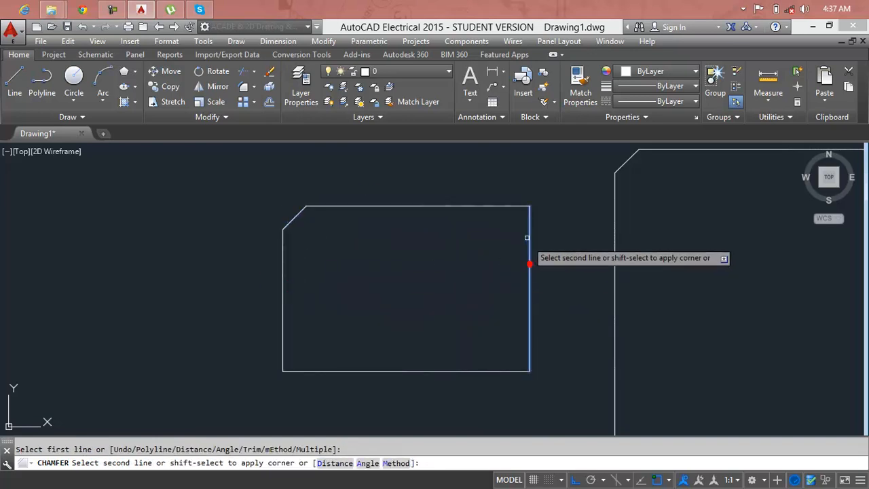
left_click(515, 205)
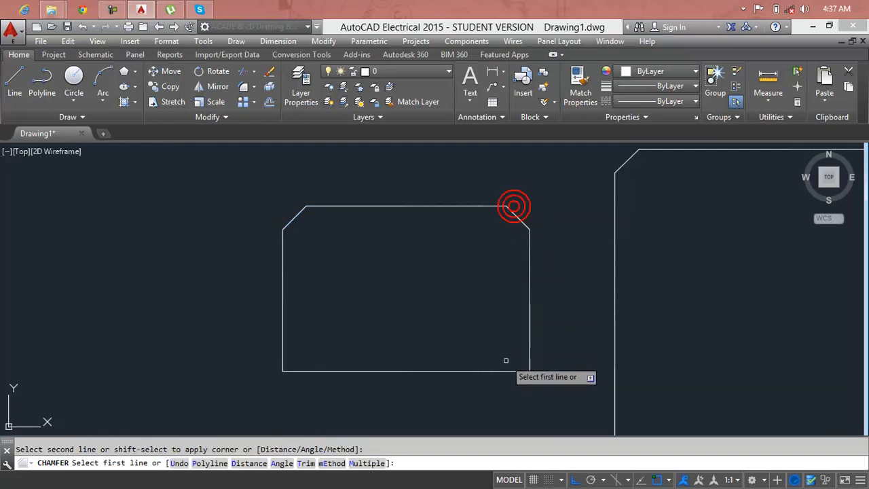
left_click(503, 370)
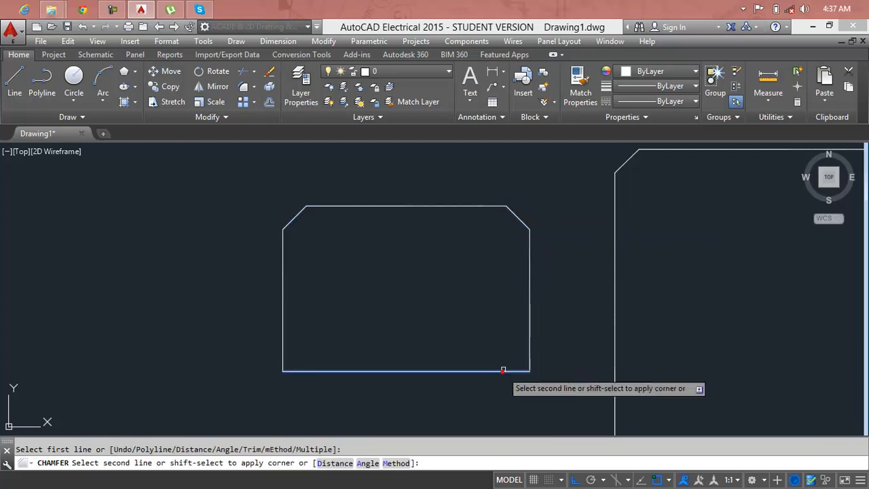
left_click(528, 326)
left_click(346, 372)
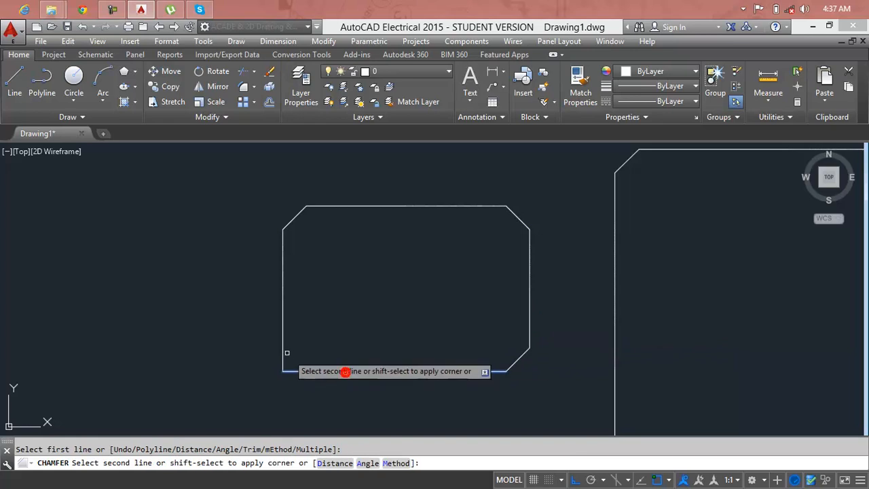
left_click(284, 347)
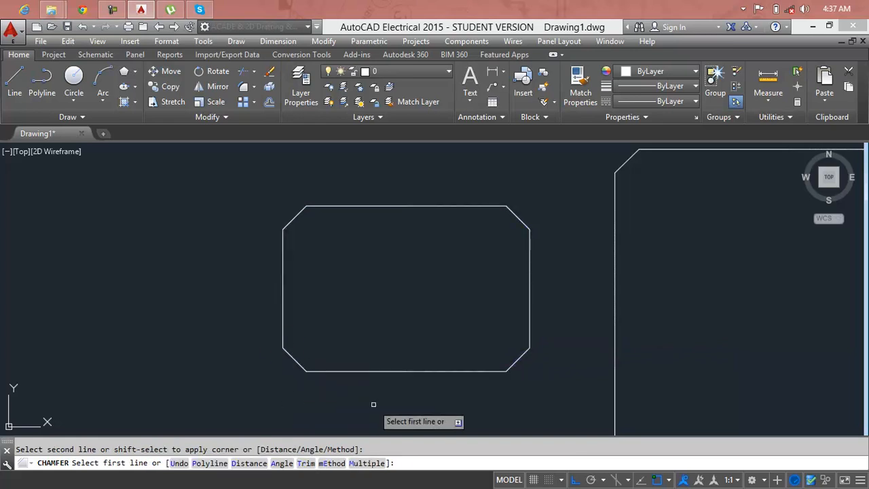
key("Escape")
Undo the four 5' chamfers on the rectangle.
key("ctrl+z")
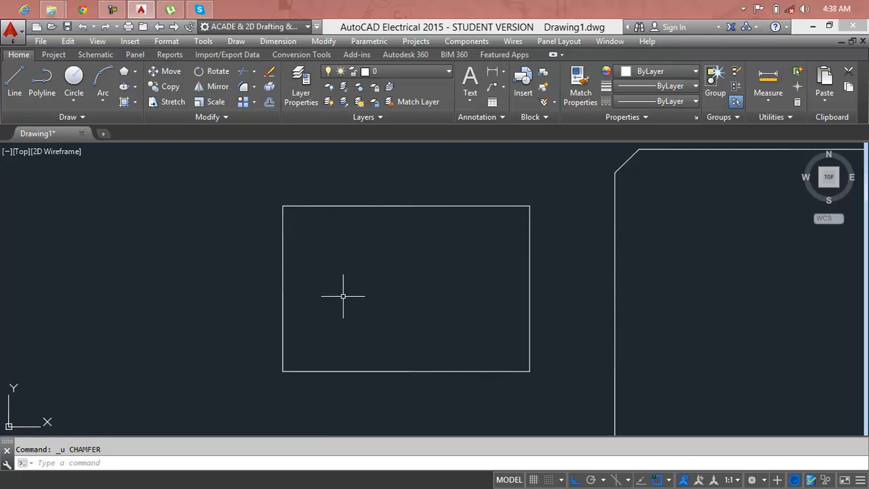
key("Escape")
Chamfer all four corners of the rectangle at once using Chamfer's Polyline option with both distances set to 8'.
type("cham")
key("Return")
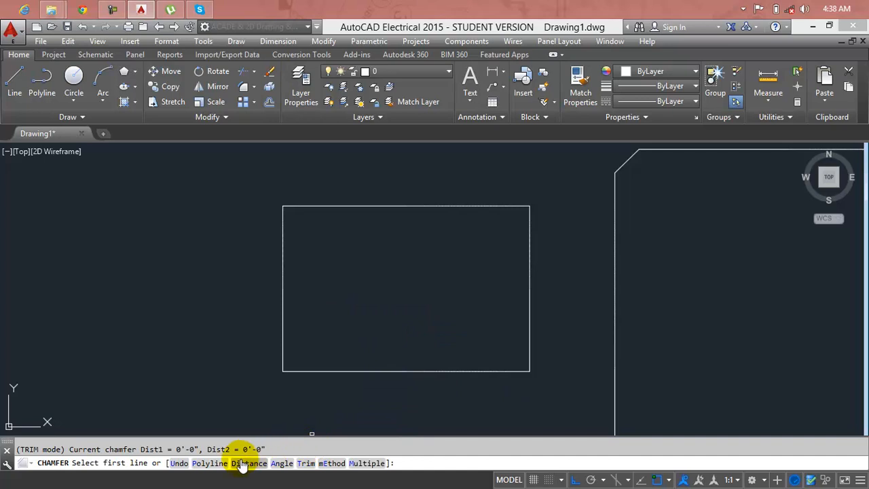
left_click(209, 464)
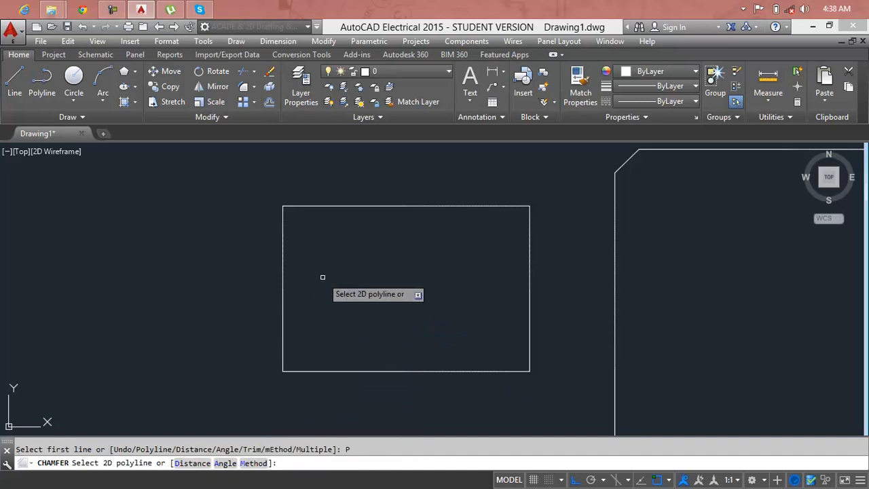
type("d")
key("Return")
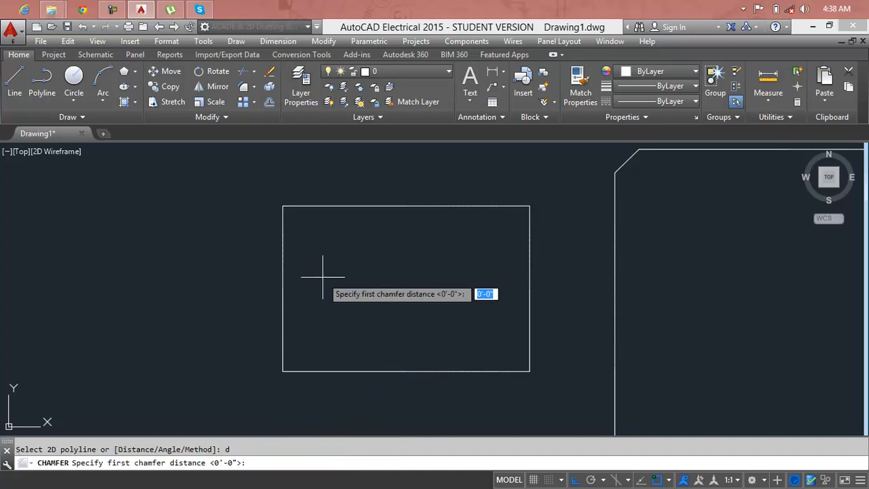
type("8'")
key("Return")
type("8'")
key("Return")
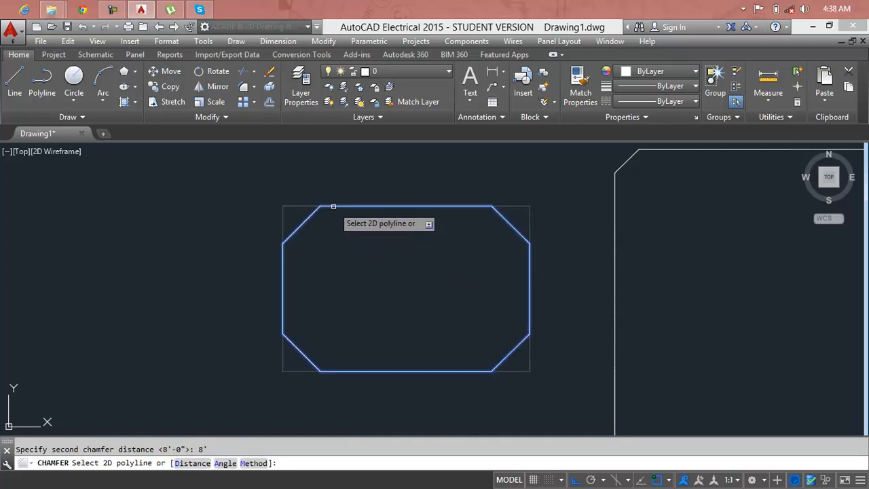
left_click(333, 205)
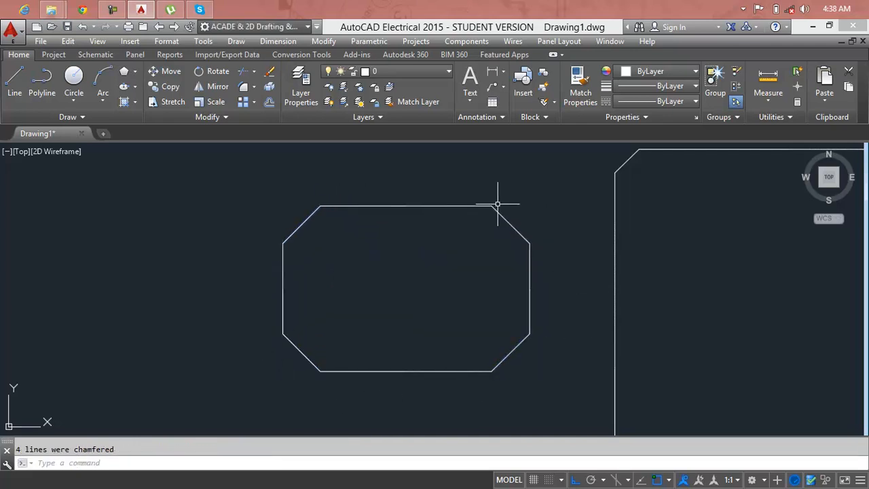
Erase the chamfered rectangle, the vertical line beside it and all remaining geometry in the drawing.
left_click(303, 188)
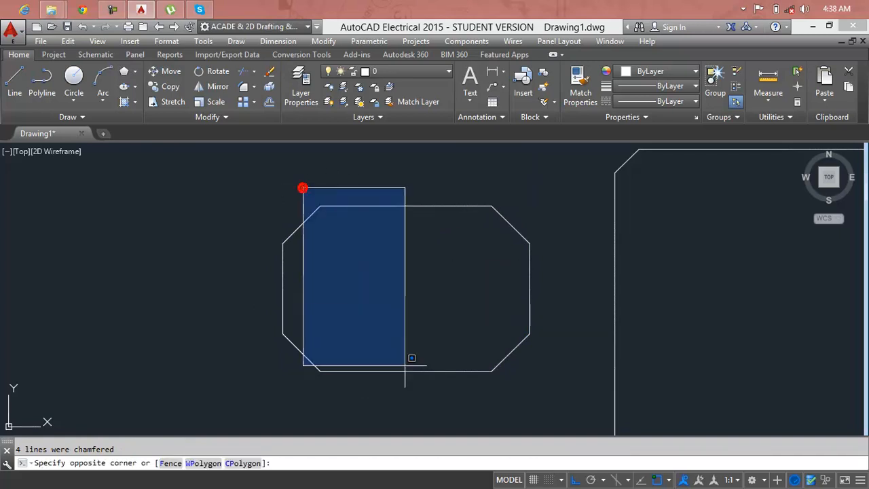
left_click(641, 392)
left_click(713, 266)
left_click(371, 313)
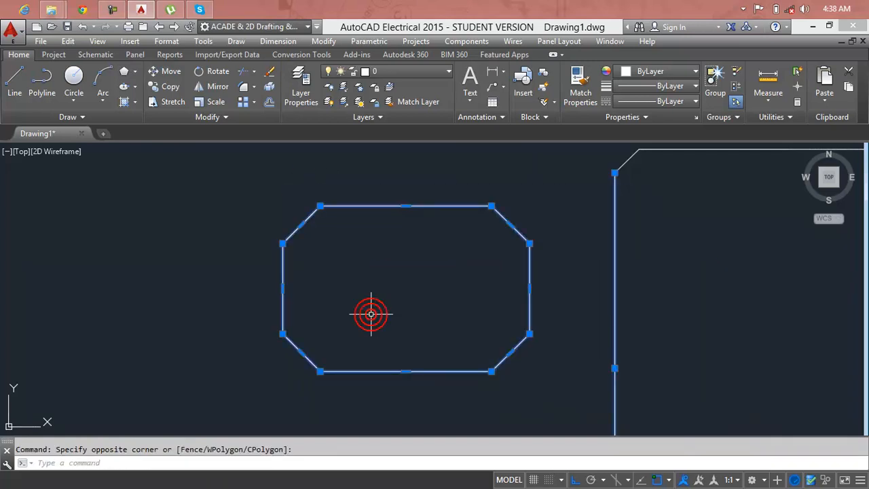
key("Delete")
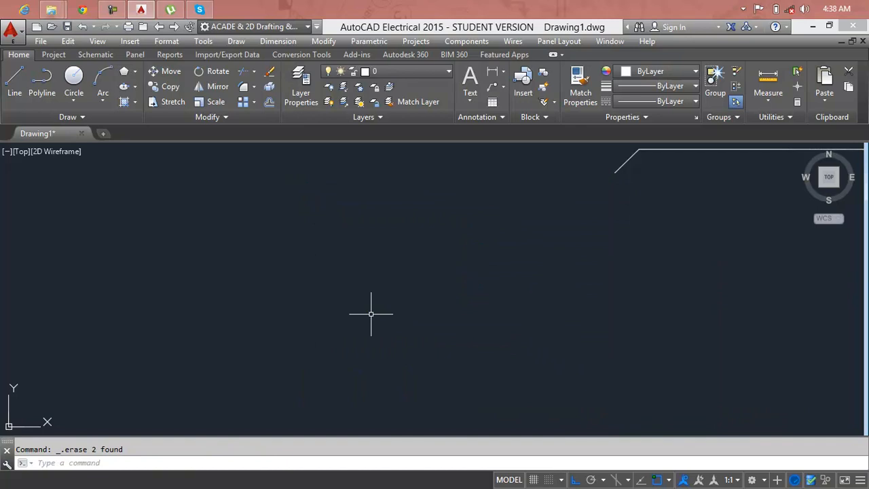
key("ctrl+a")
key("Delete")
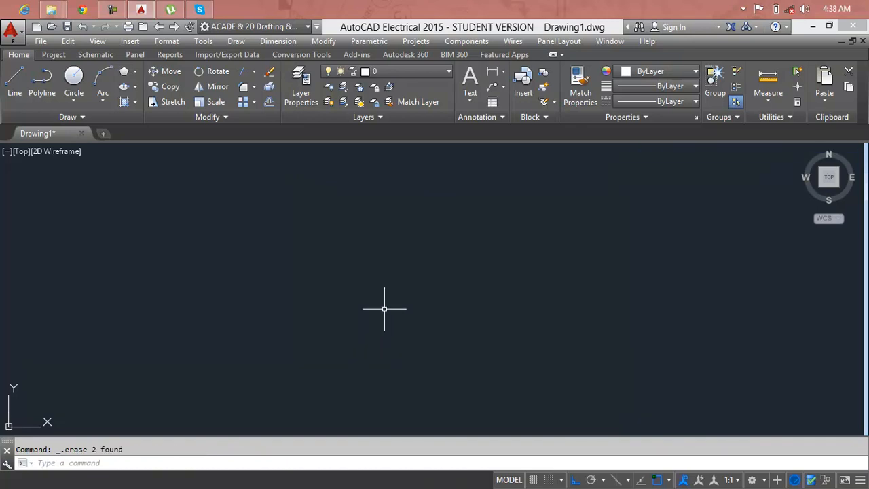